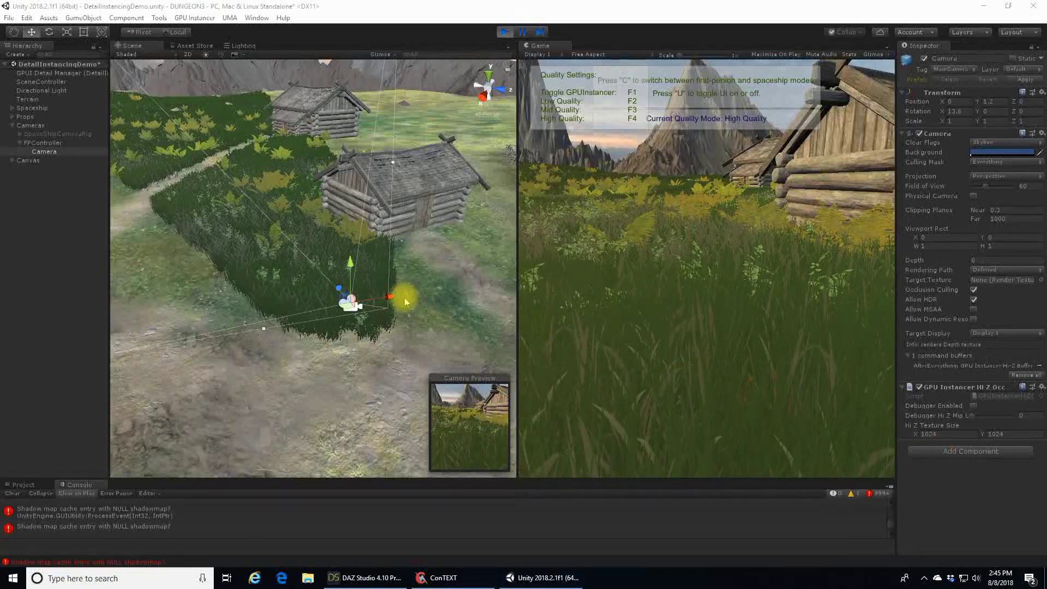
Walk the first-person player through the grass beside the nearest log cabin, examining which grass is drawn in the scene view
click(657, 260)
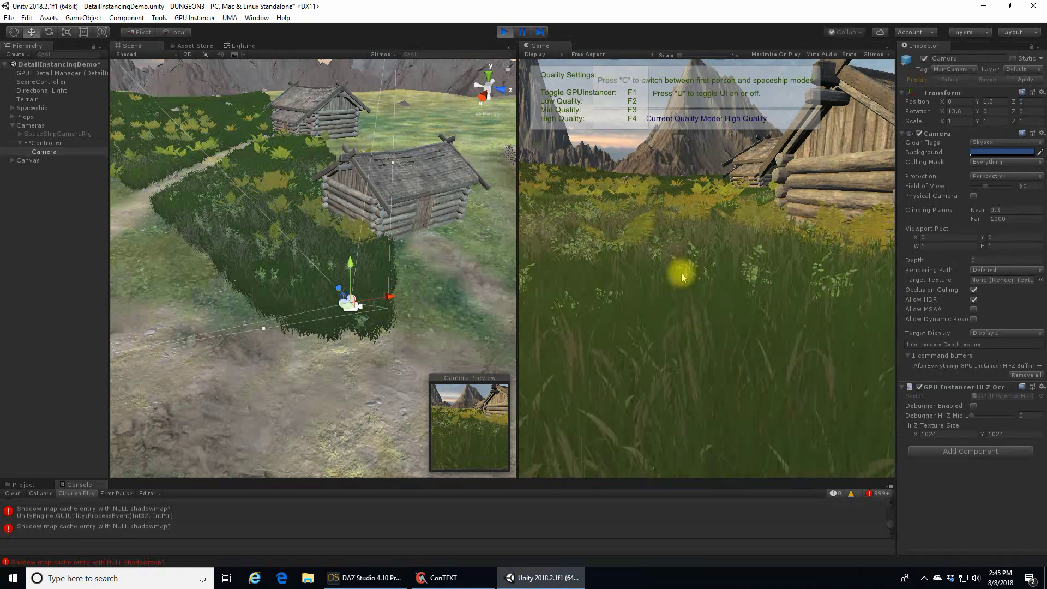
key(d)
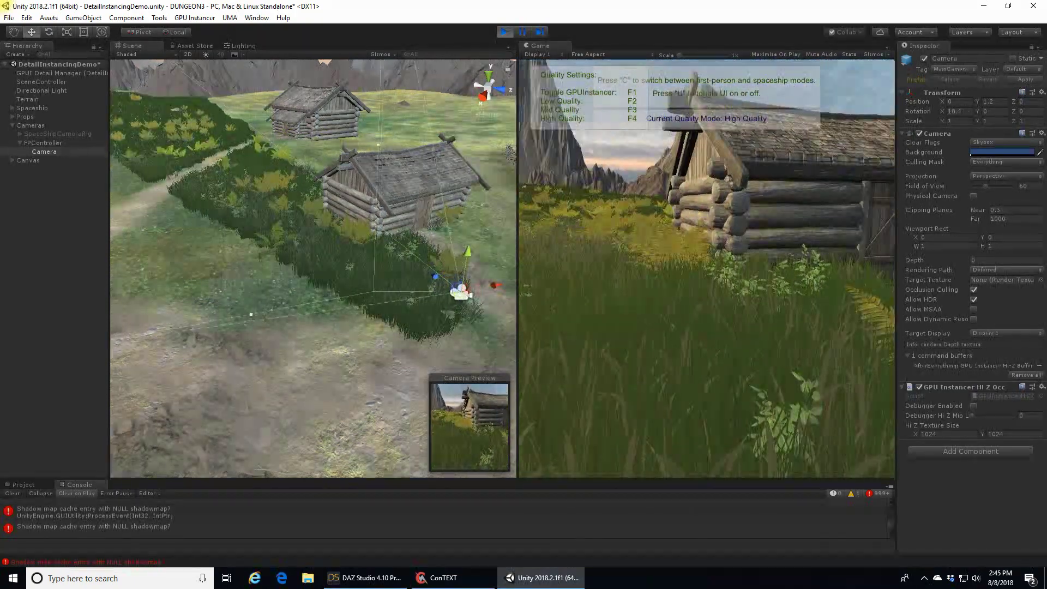
key(w)
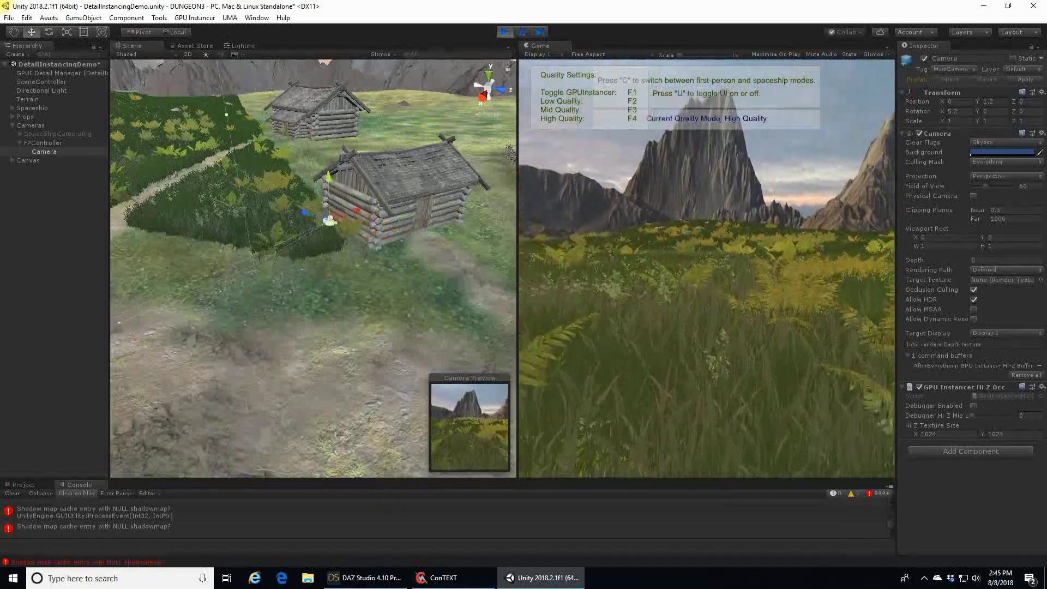
key(w)
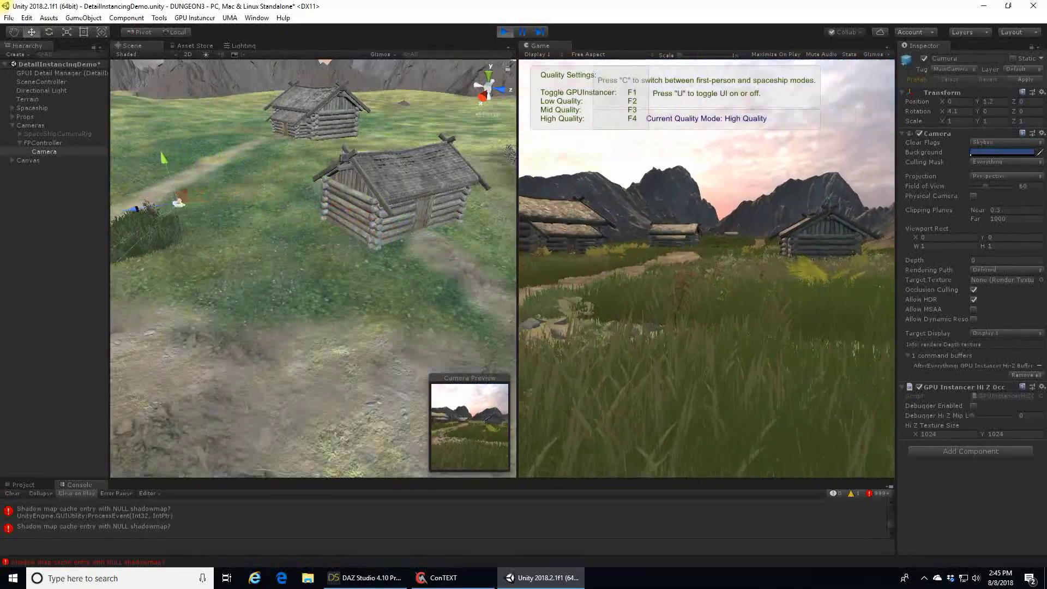
key(w)
key(w)
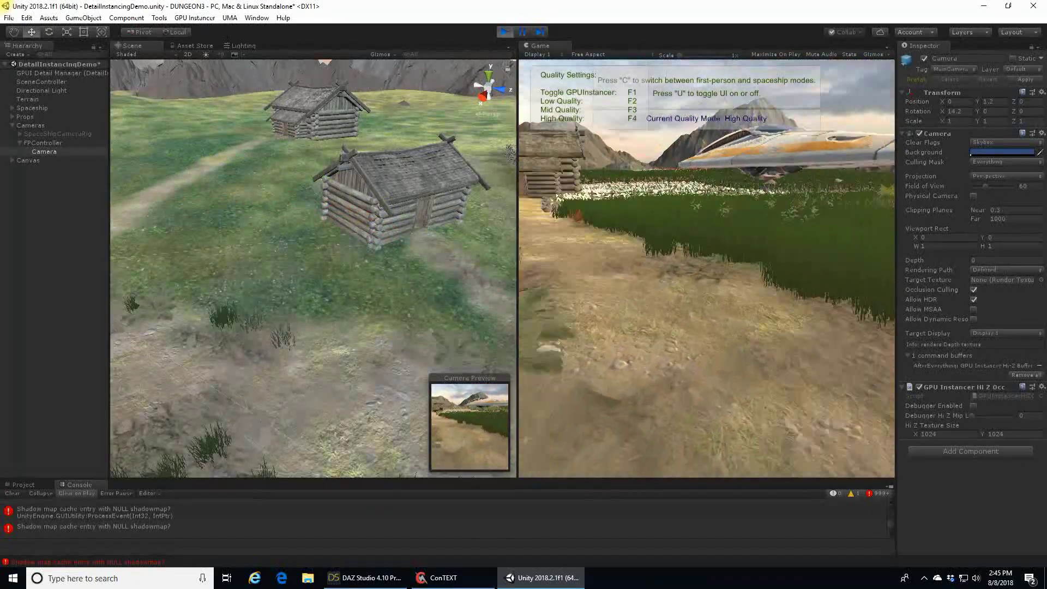
key(w)
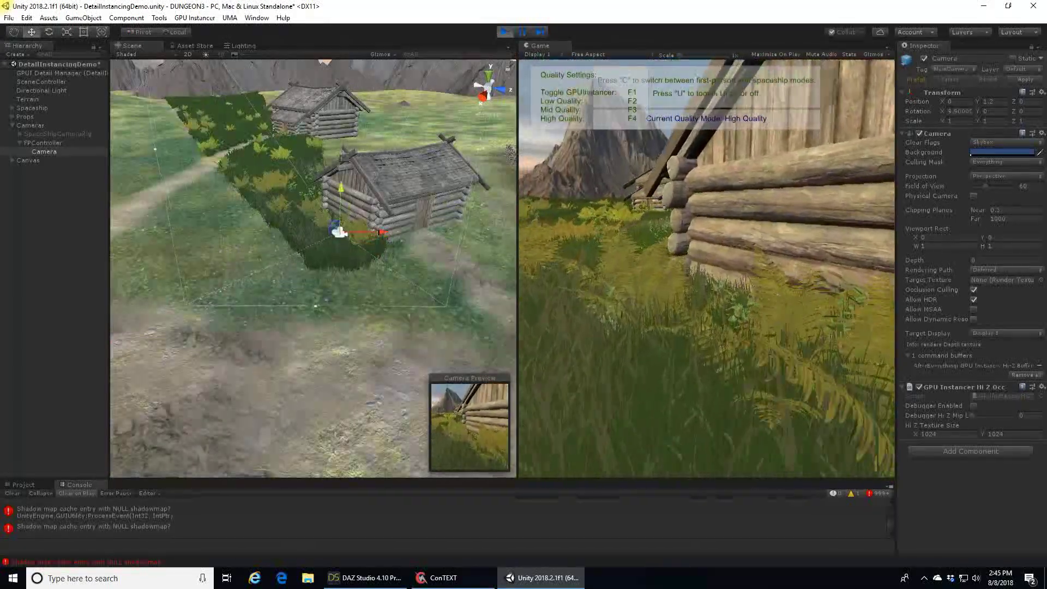
Walk around the log cabins and past the fenced flower field, examining how the grass follows the player camera's view
key(w)
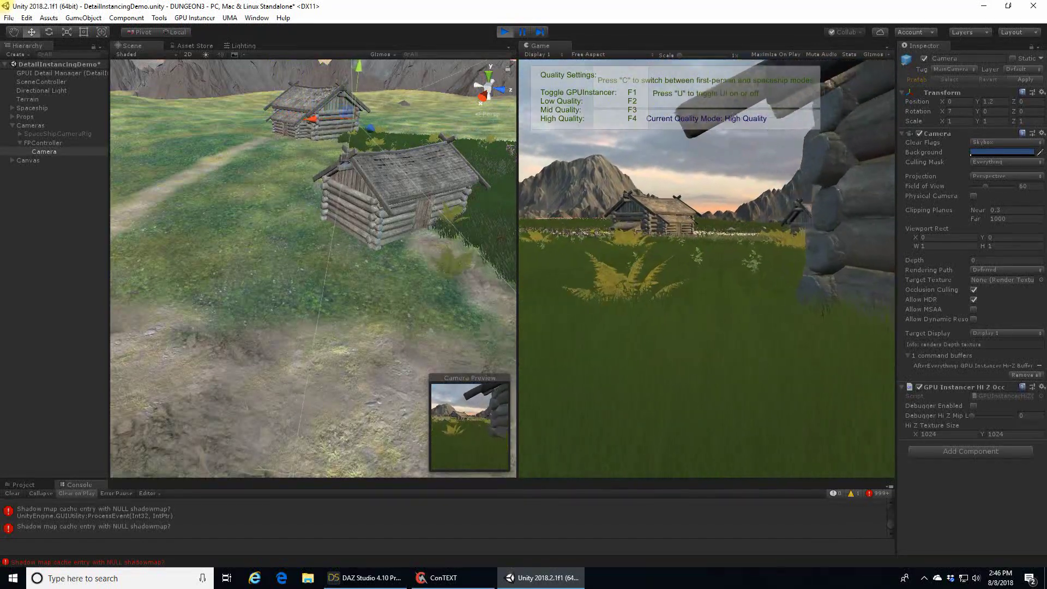
key(w)
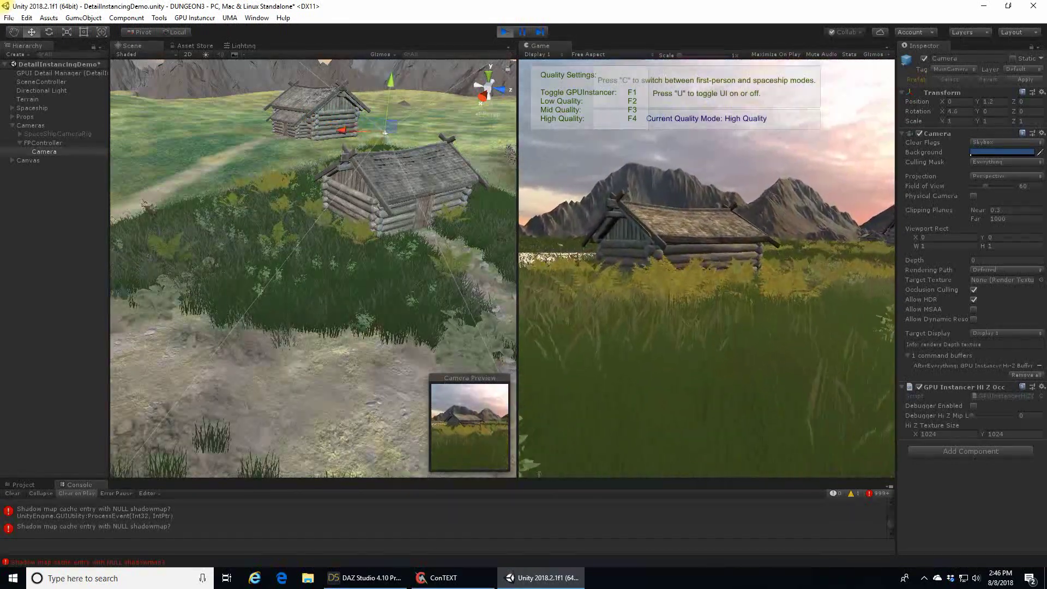
key(w)
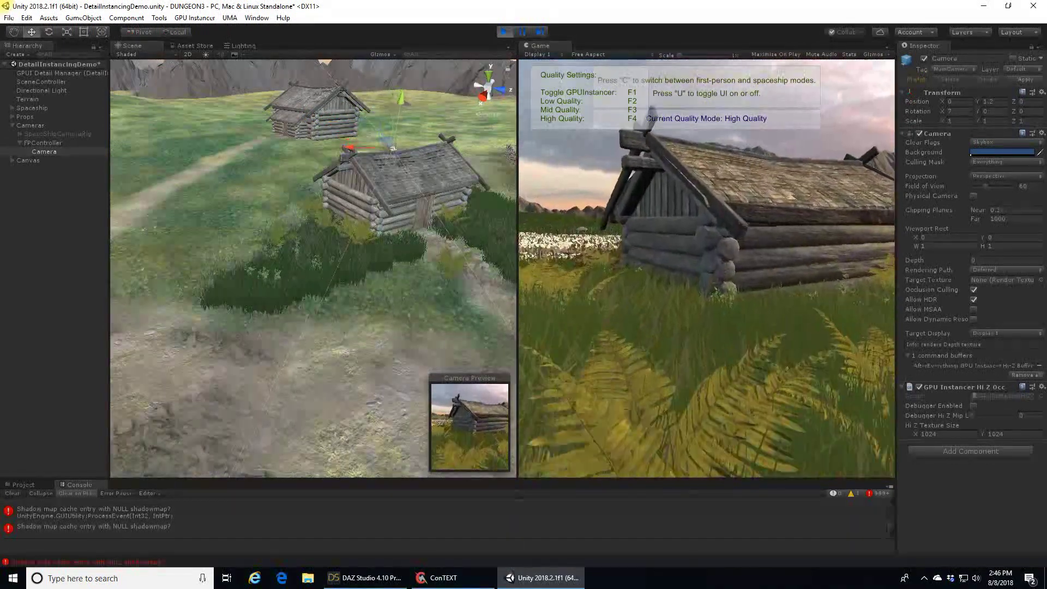
key(w)
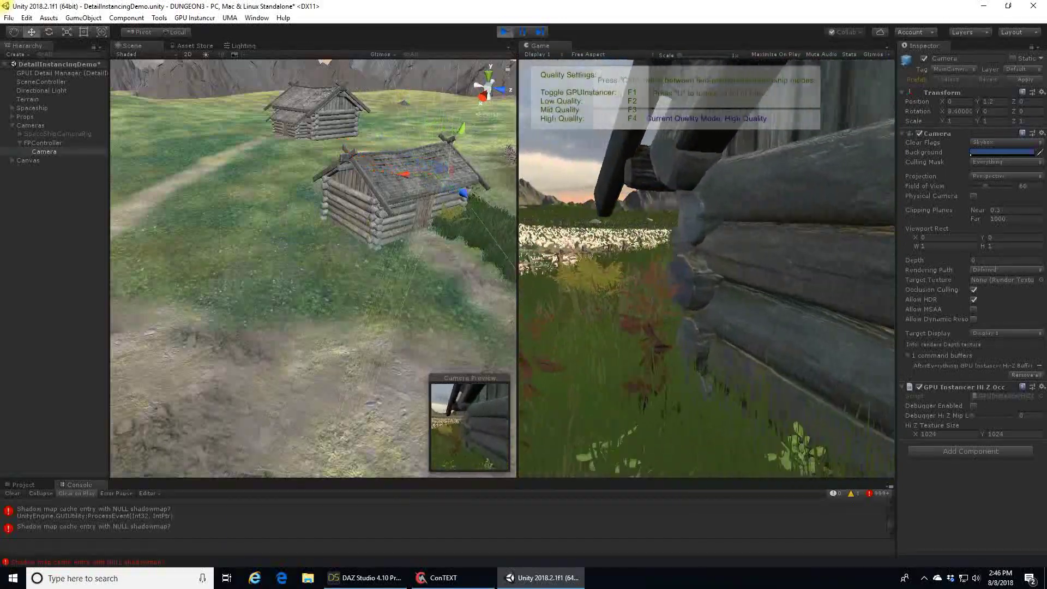
key(w)
key(w)
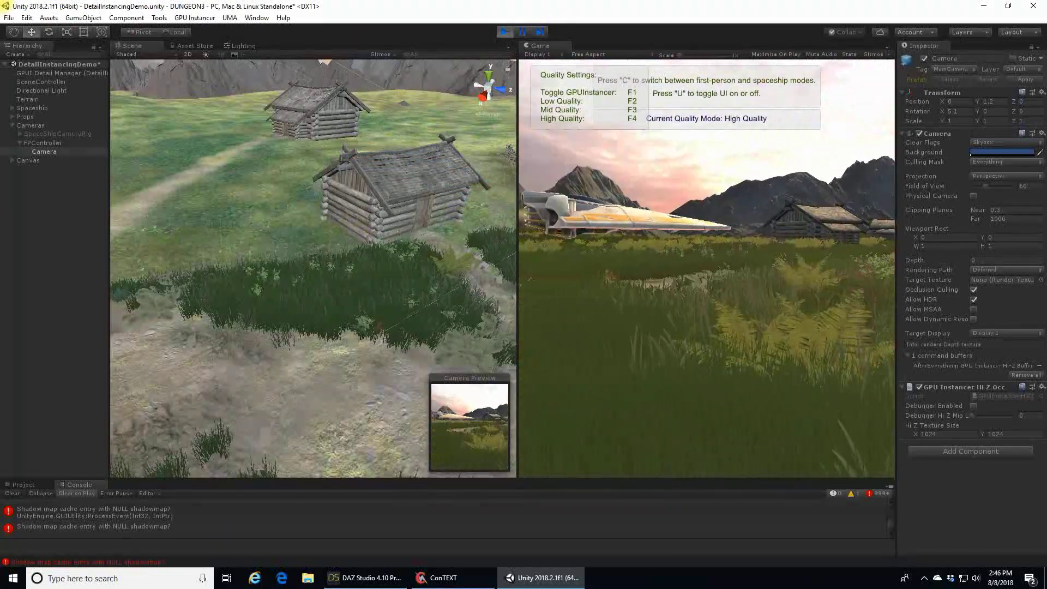
key(w)
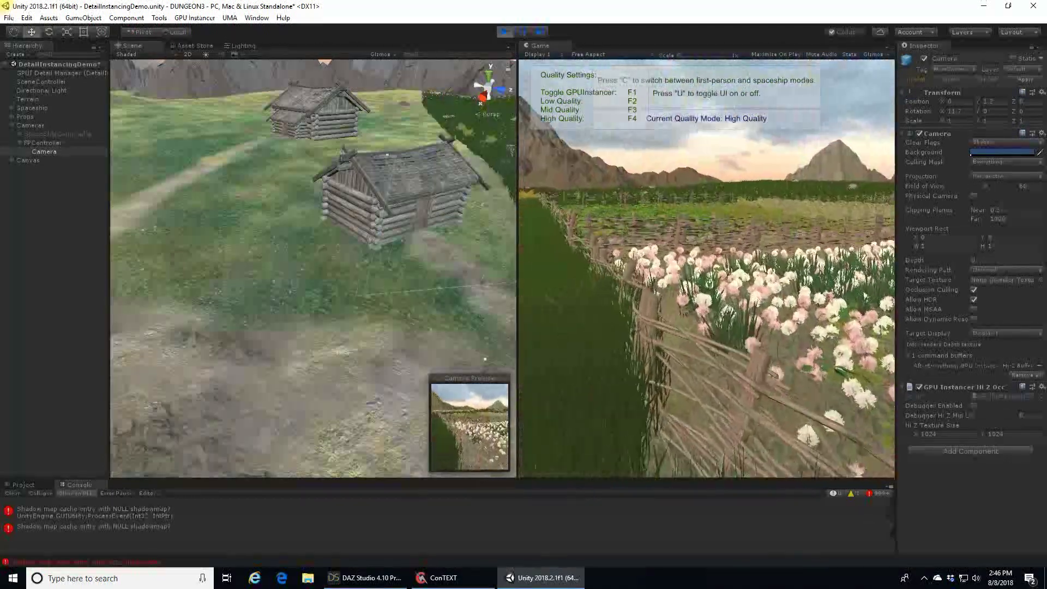
key(w)
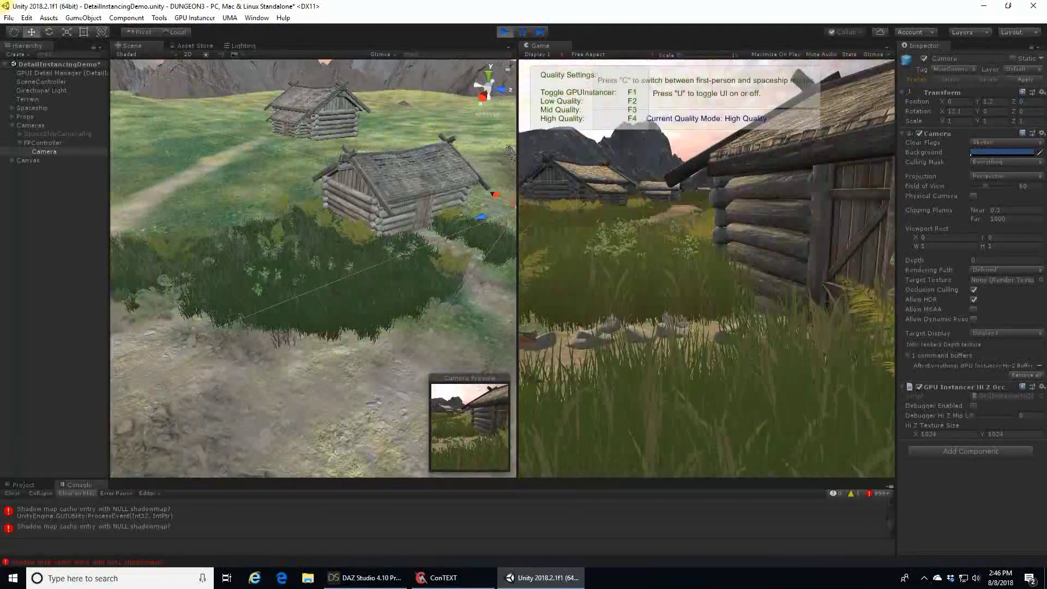
Walk back onto the dirt ground and face the log cabin, examining the edges of the rendered grass area
key(a)
key(w)
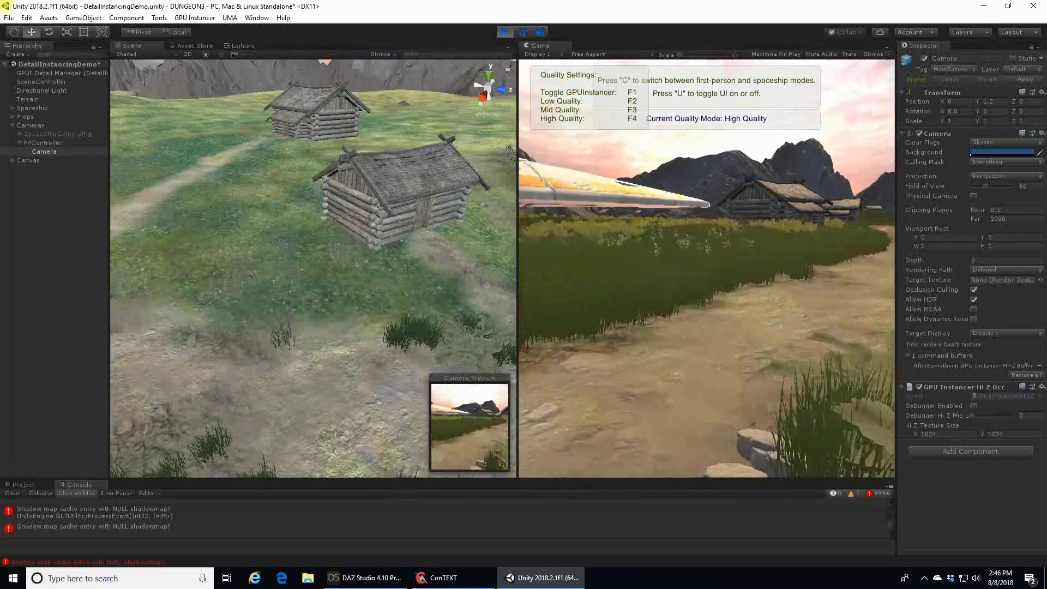
key(w)
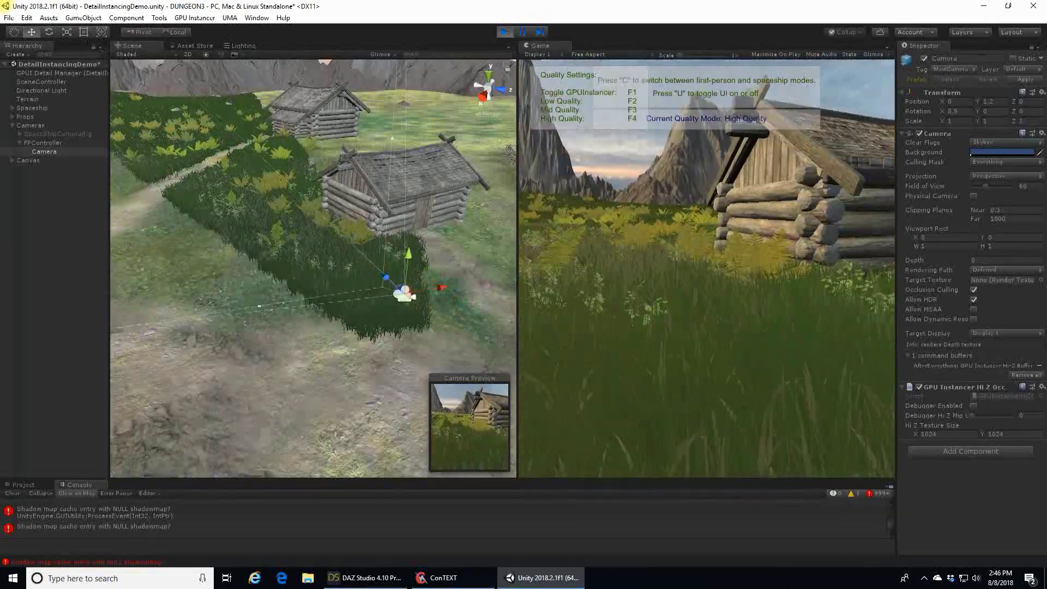
key(s)
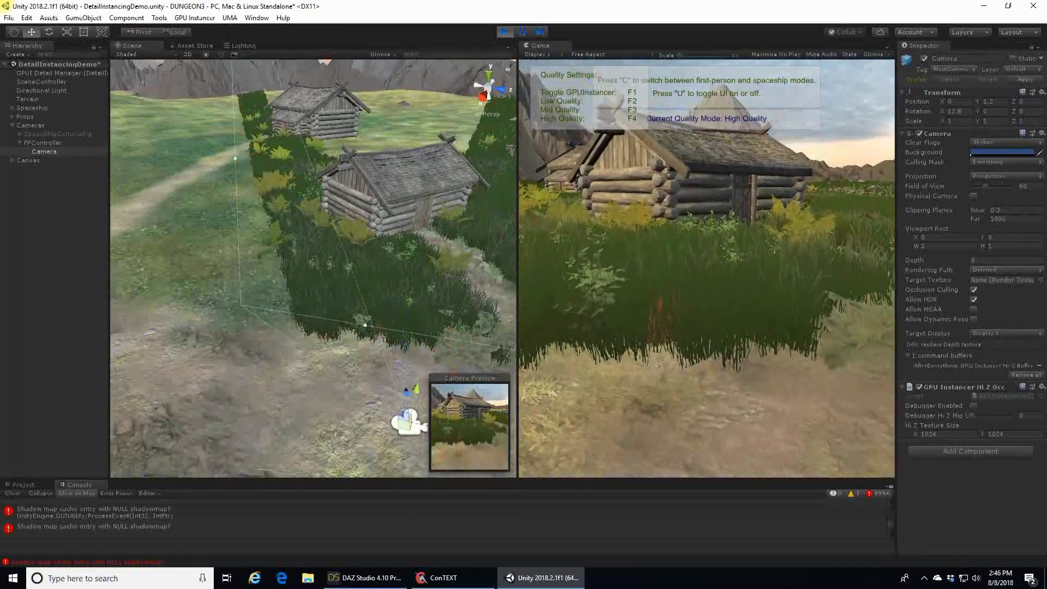
key(s)
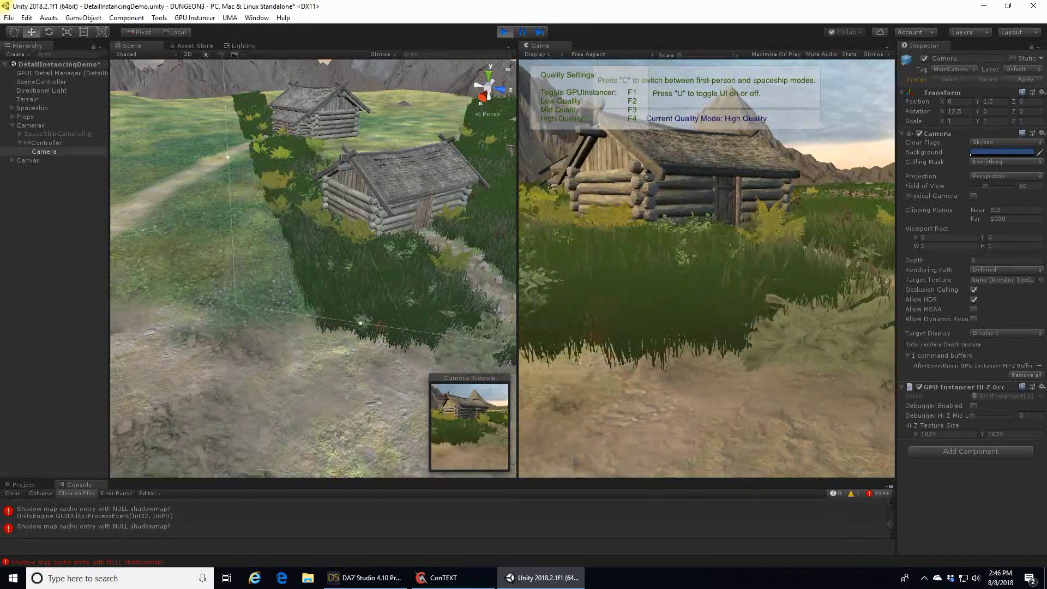
key(s)
key(w)
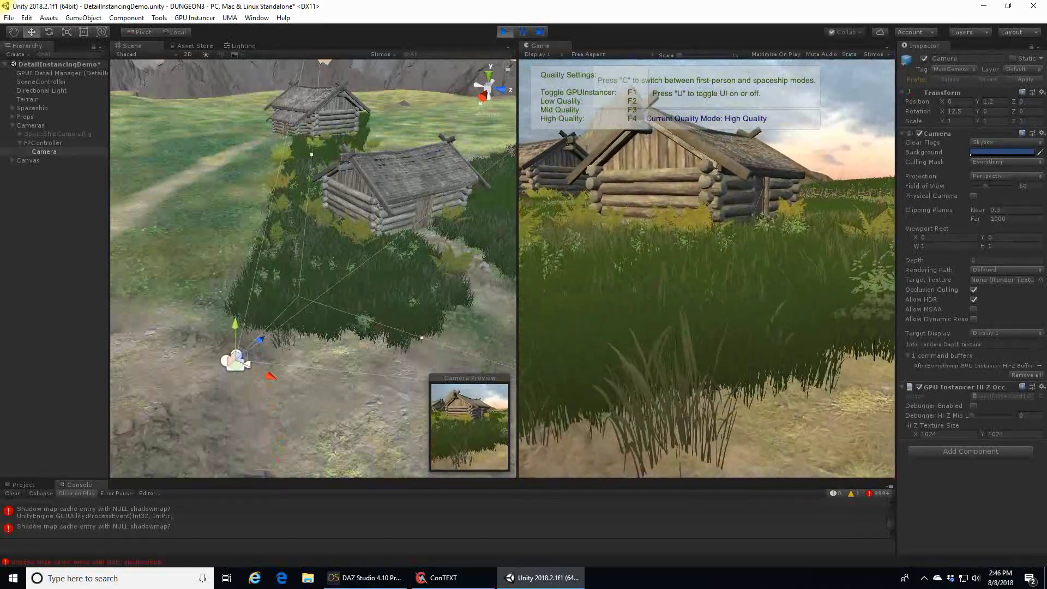
key(s)
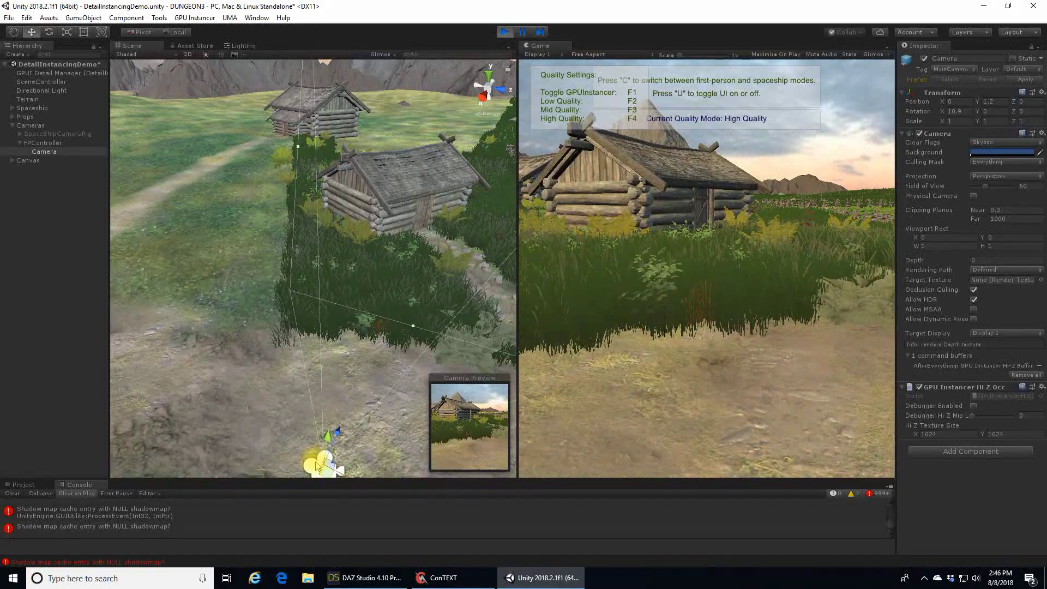
Try a wider field of view of 67 on the player camera and return it to 60
click(317, 466)
click(319, 468)
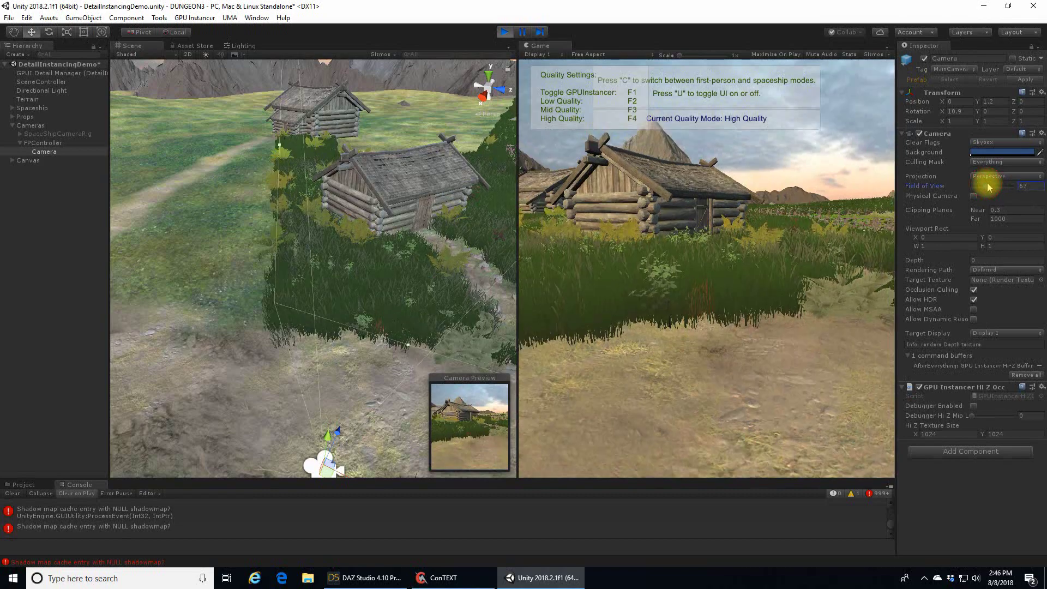
mouse_move(988, 187)
mouse_down()
mouse_move(1018, 186)
mouse_move(962, 187)
mouse_move(997, 187)
mouse_move(988, 187)
mouse_up()
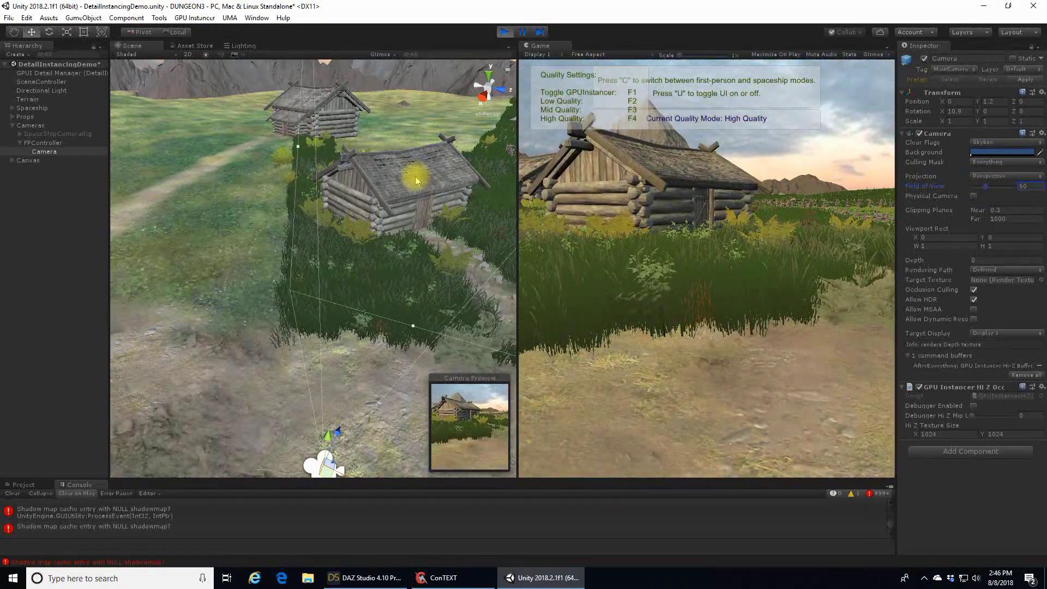
Place the scene view low behind the player camera and walk the player into the grass in front of the cabin
alt+drag(413, 180, 209, 202)
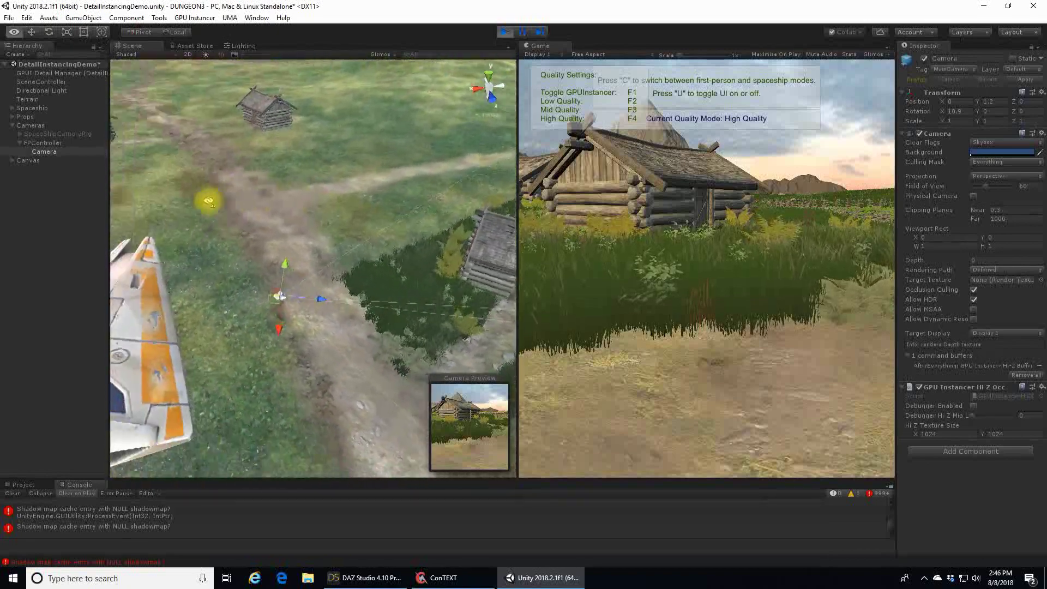
right_drag(208, 201, 538, 168)
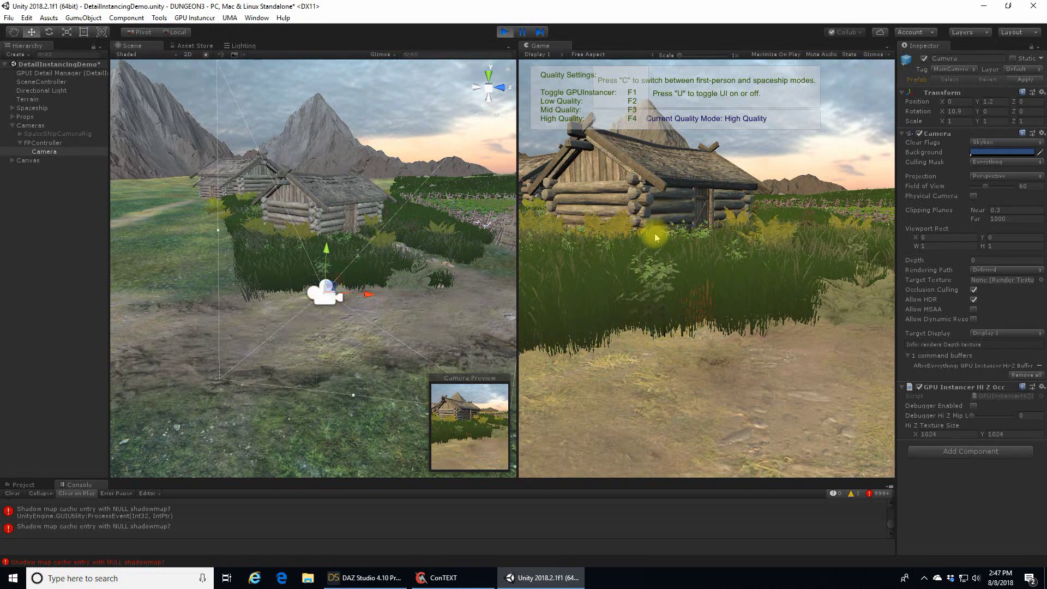
click(633, 236)
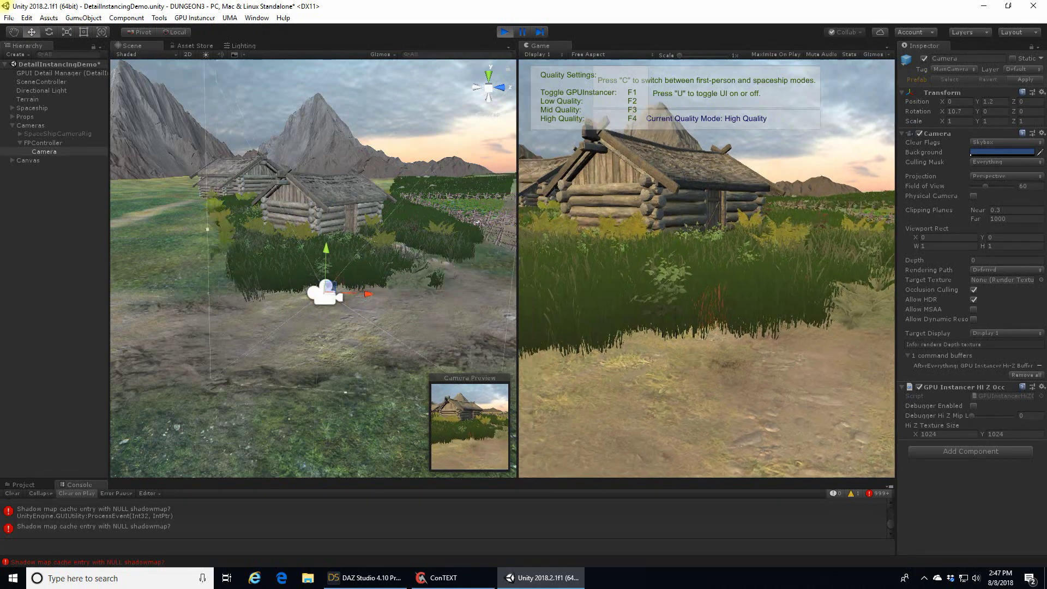
key(w)
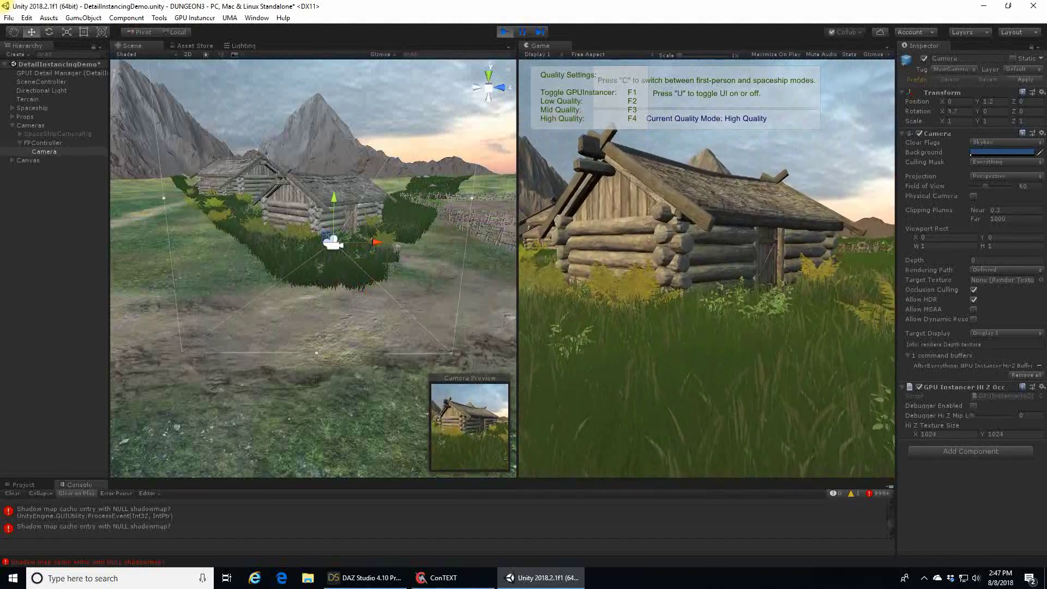
key(w)
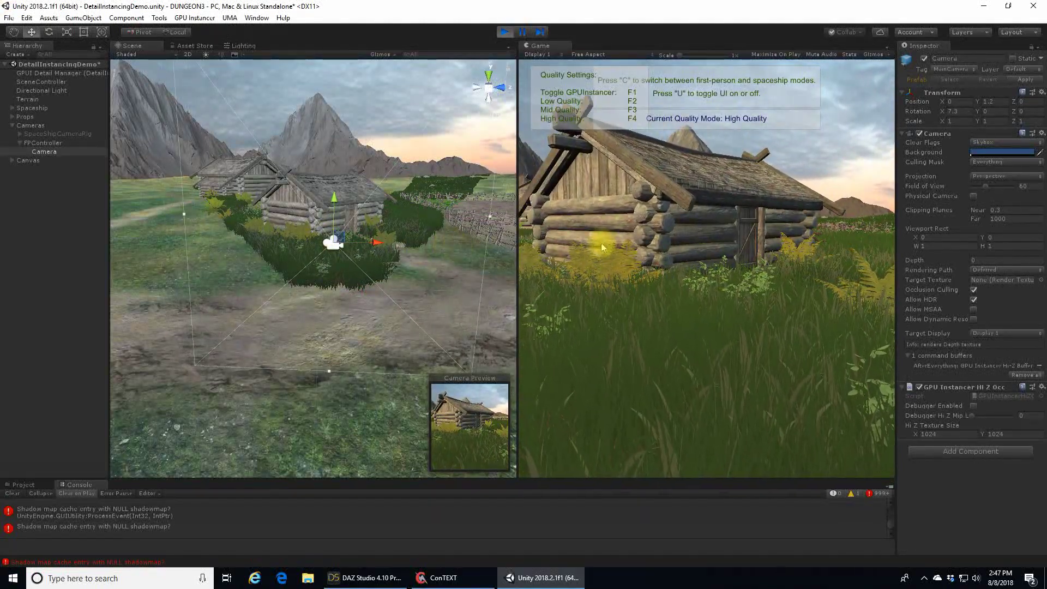
Strafe the player back and forth between the cabin and the stone-lined path, examining the grass from the low scene view
click(642, 257)
key(d)
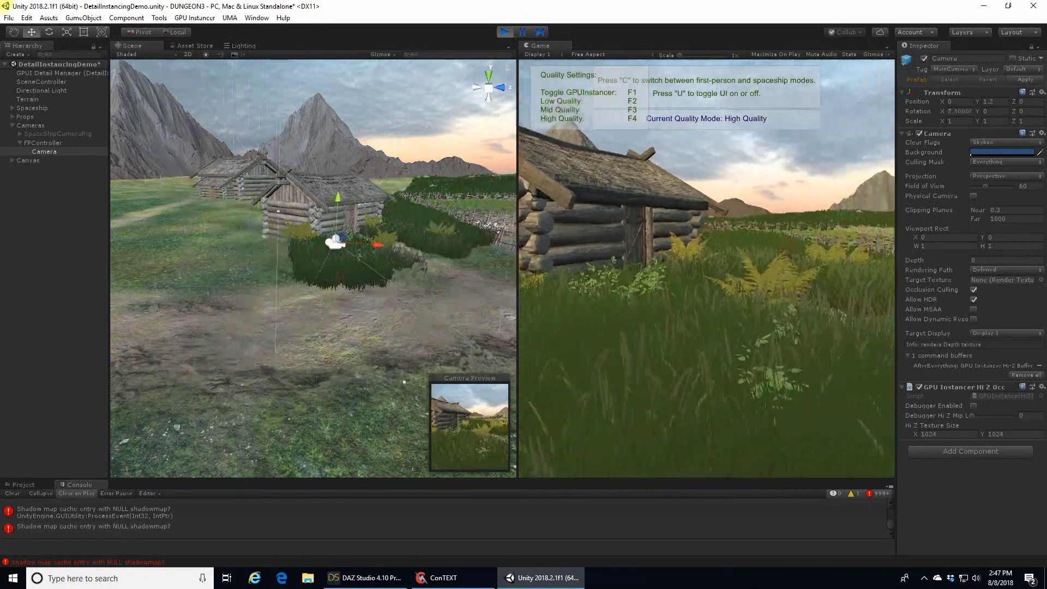
key(a)
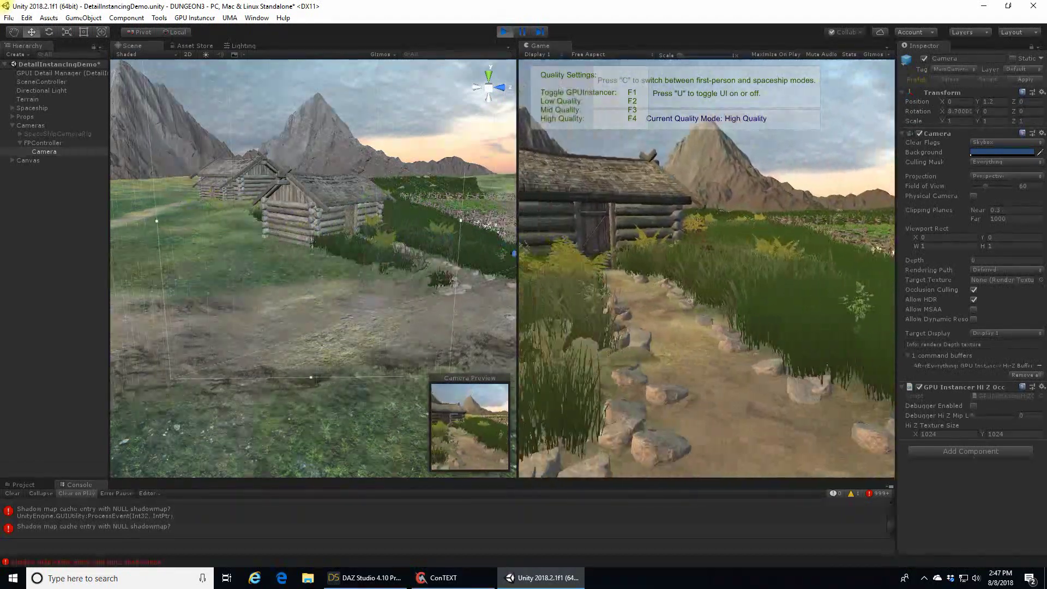
key(d)
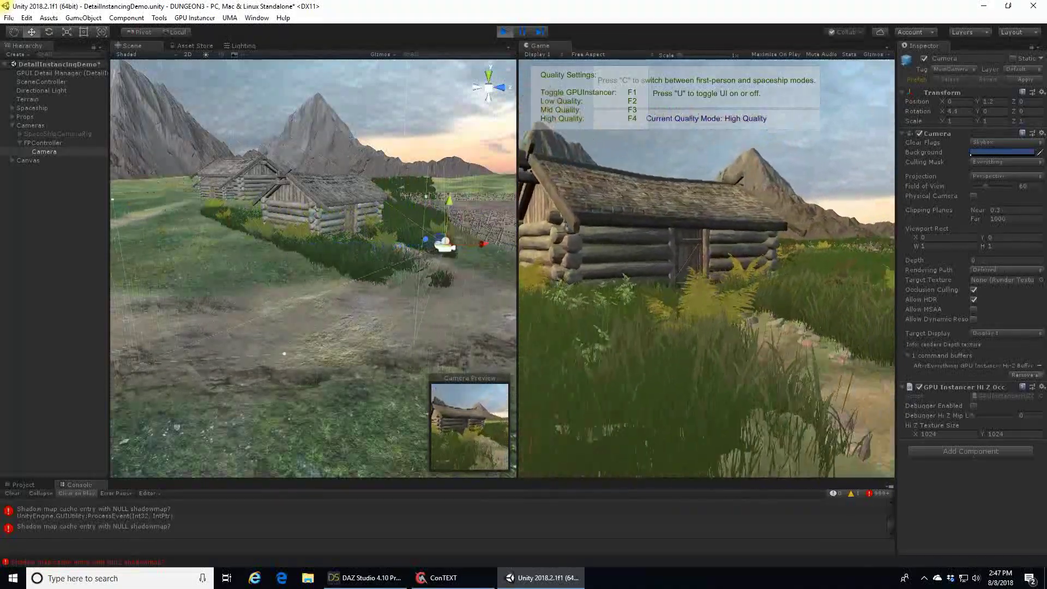
key(a)
key(a)
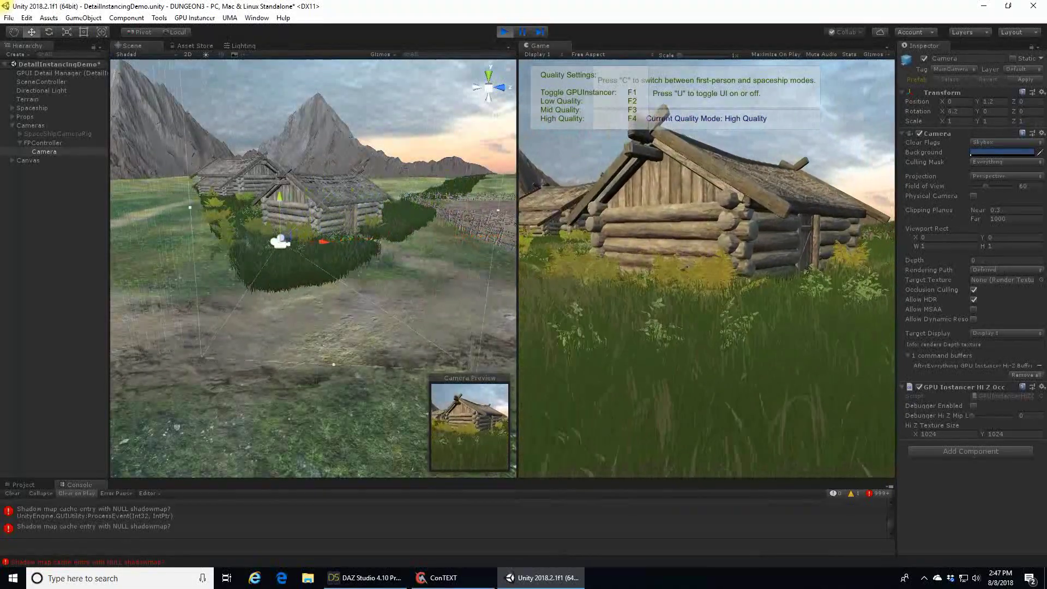
Release the game view and try adjusting the player camera's field of view, leaving it at 60
key(Escape)
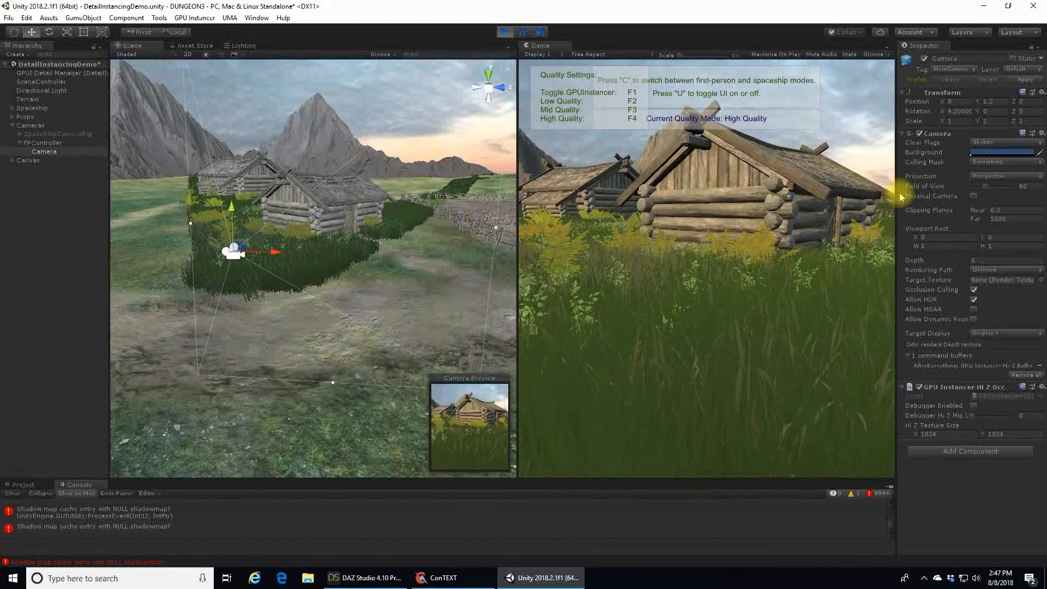
drag(979, 188, 988, 190)
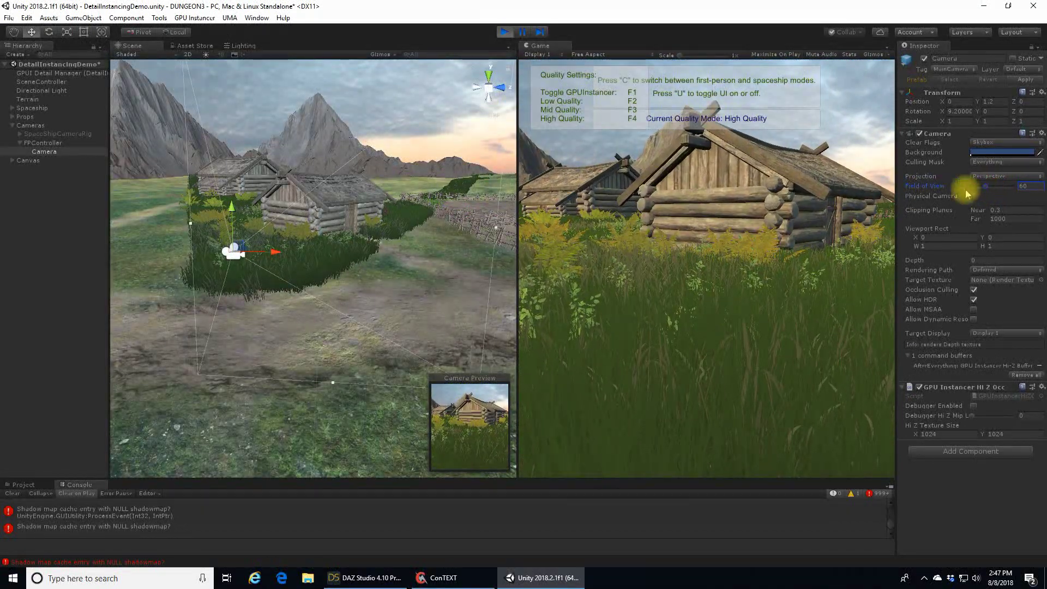
Raise the scene view high above the village and tilt the player camera upward to examine the extent of the rendered grass
key(d)
right_drag(421, 187, 510, 292)
key(s)
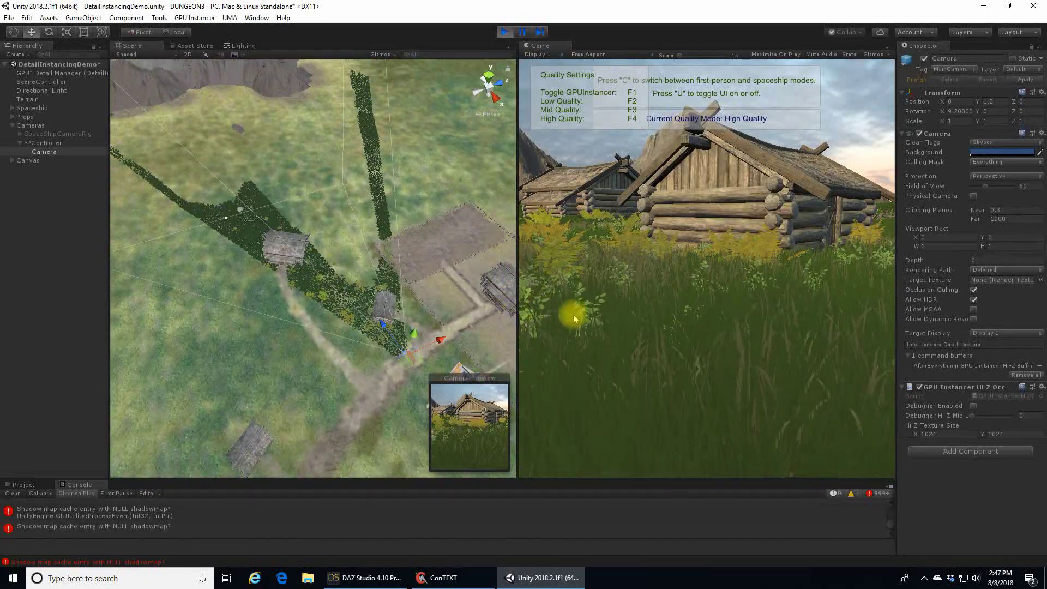
click(648, 264)
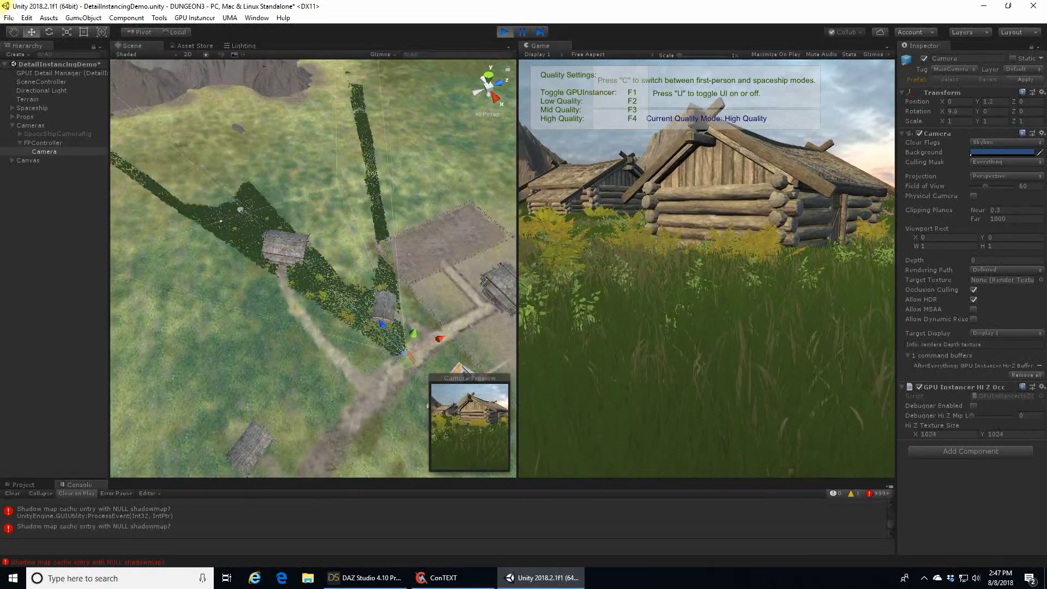
key(w)
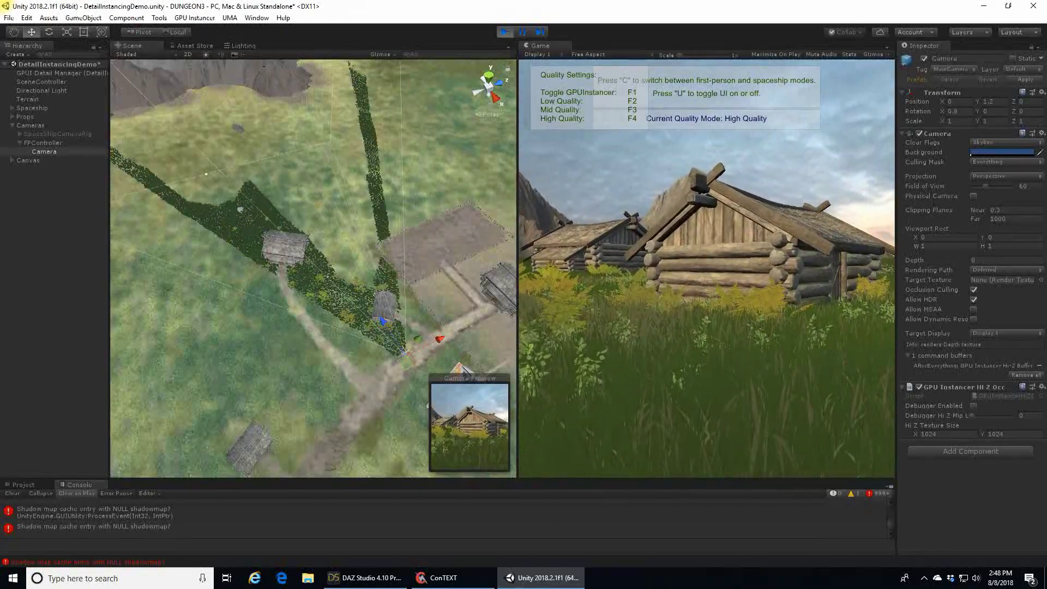
Strafe the player back and forth in front of the cabin, examining from above how the cabin culls the grass behind it
key(w)
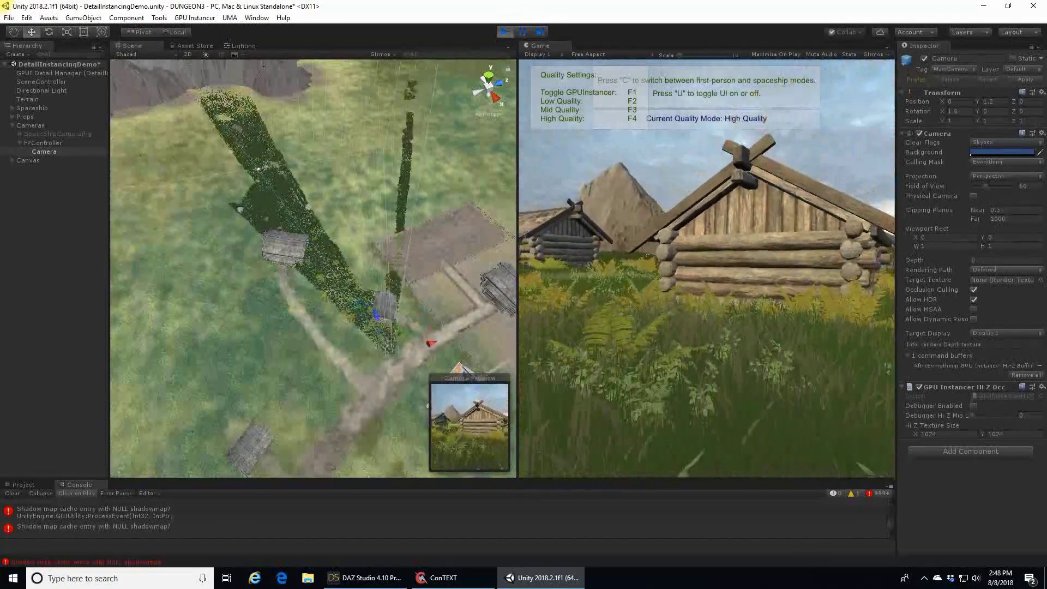
key(a)
key(d)
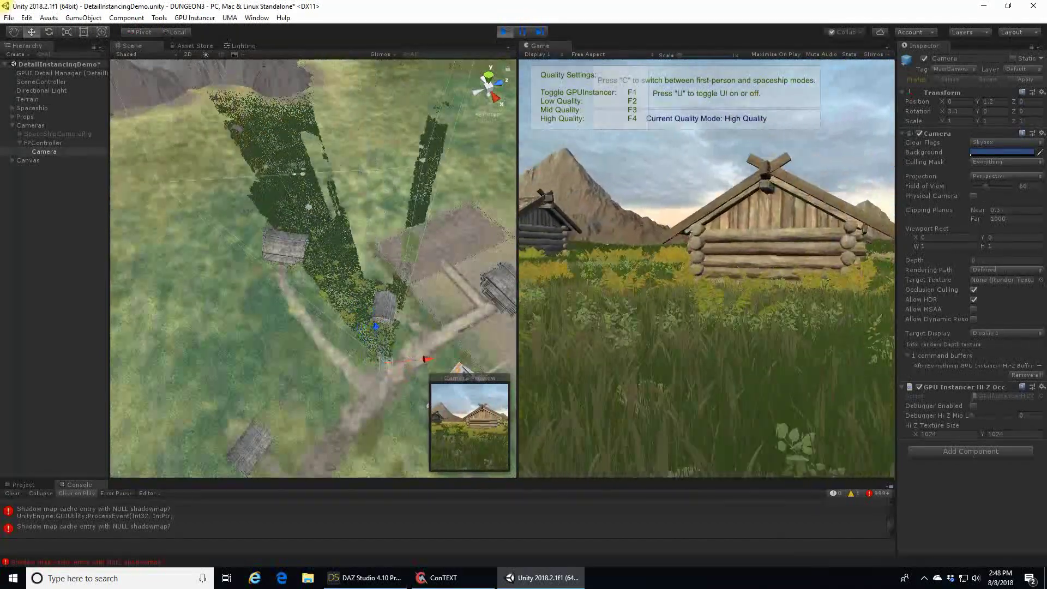
key(d)
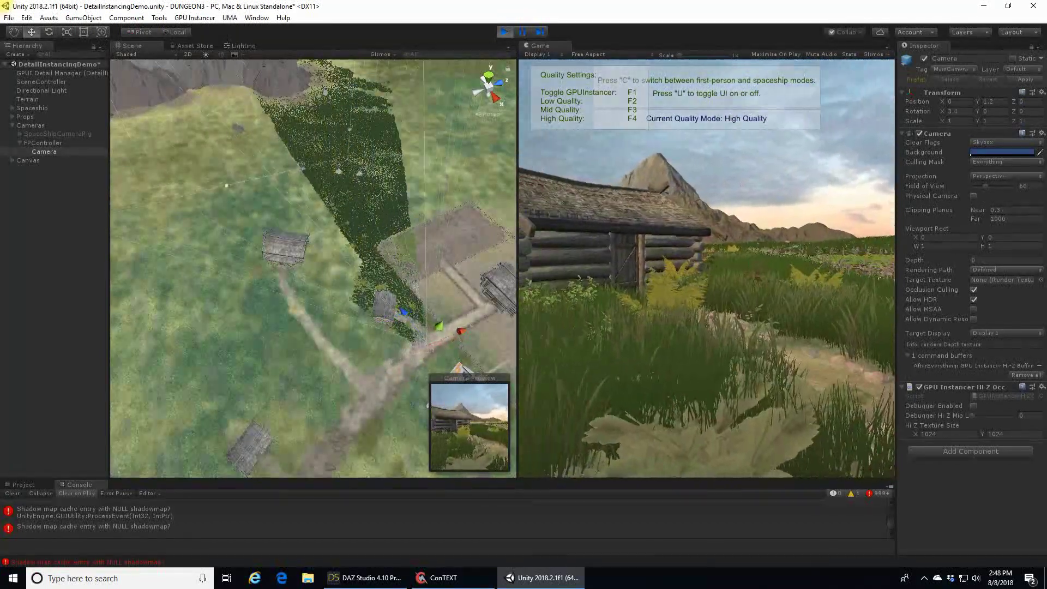
key(a)
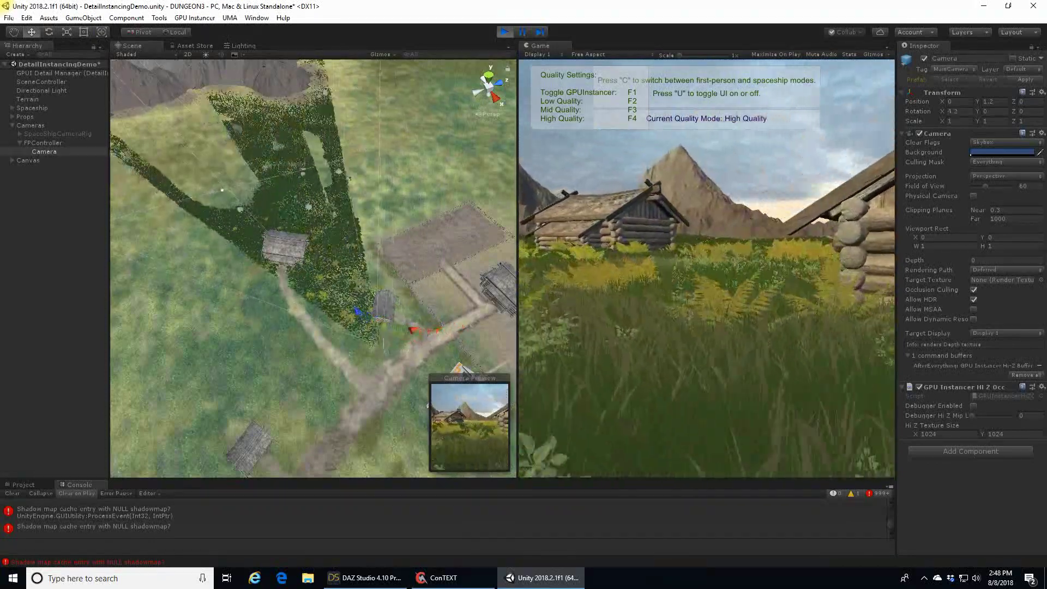
key(a)
key(d)
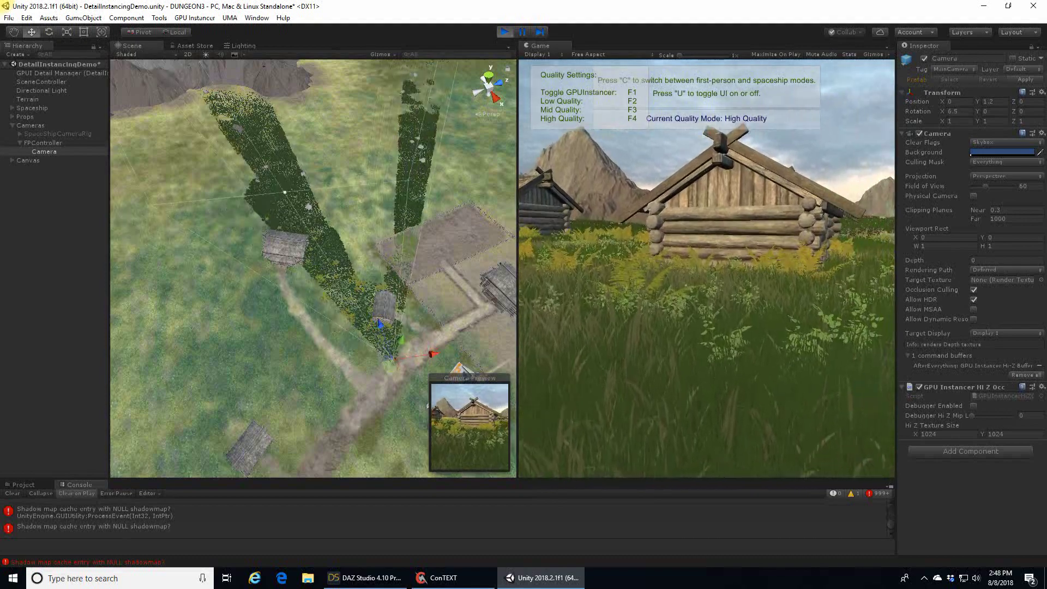
key(a)
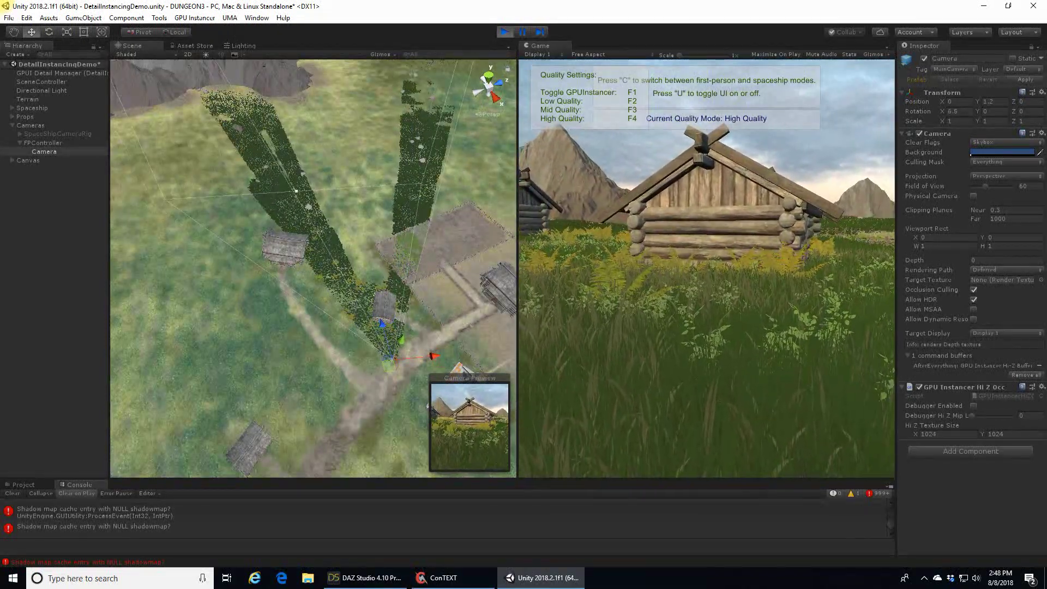
key(a)
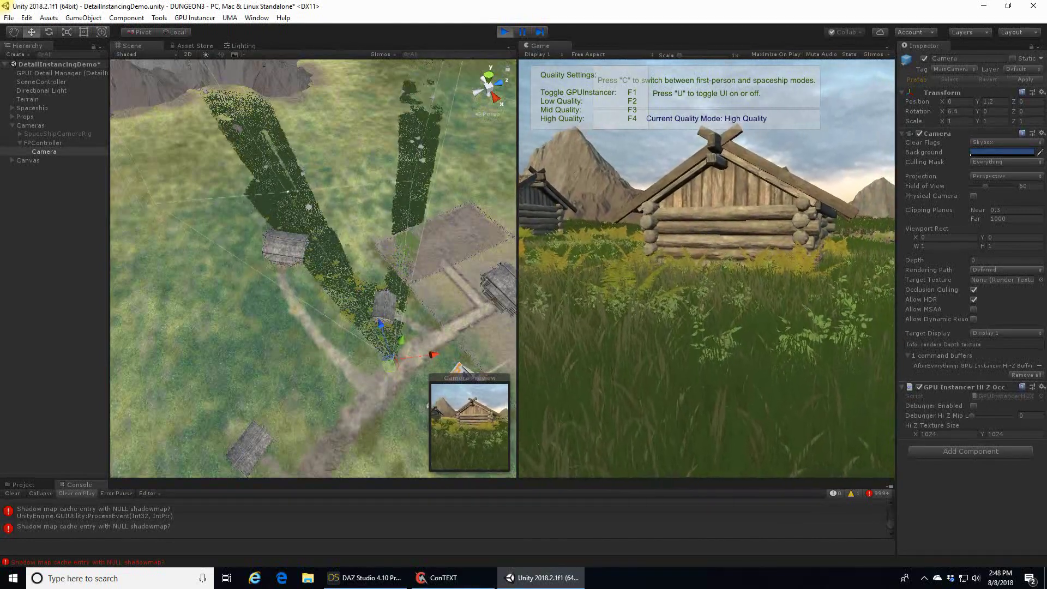
key(a)
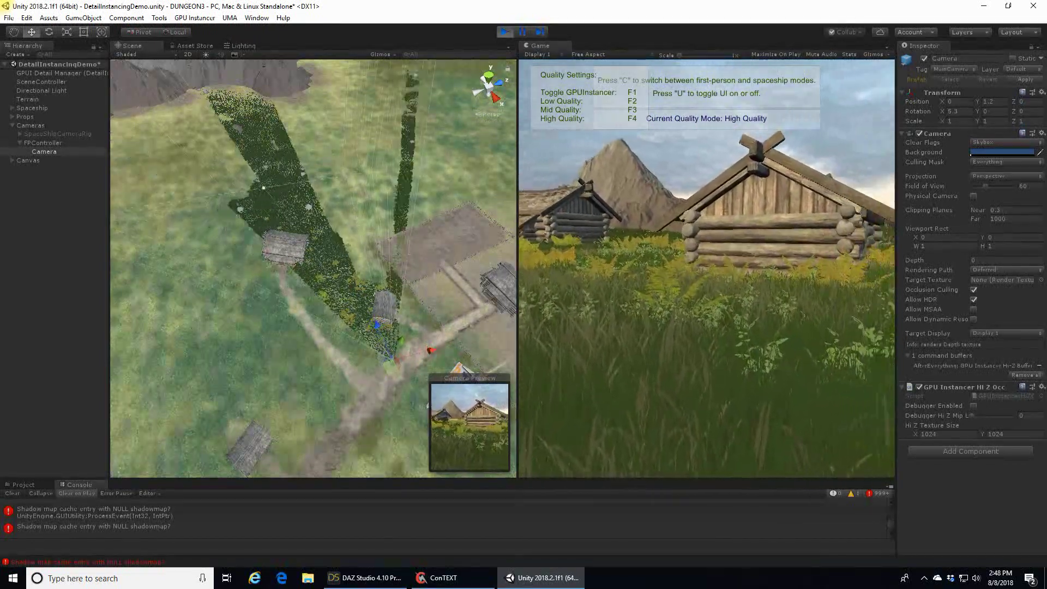
key(d)
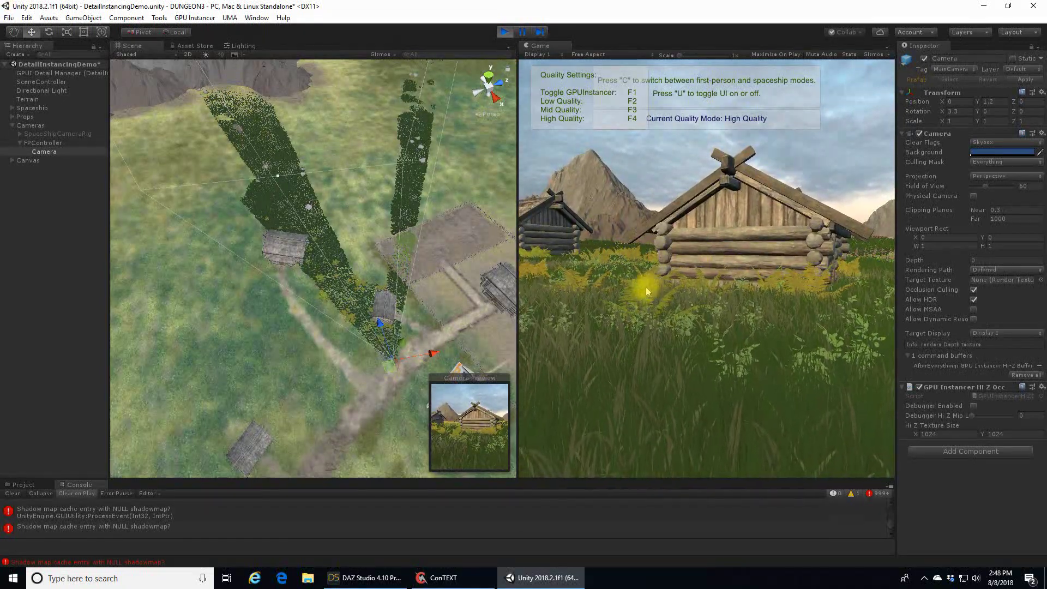
Return to the game view, switch from first-person to spaceship mode and thrust the ship into flight over the grass
click(685, 267)
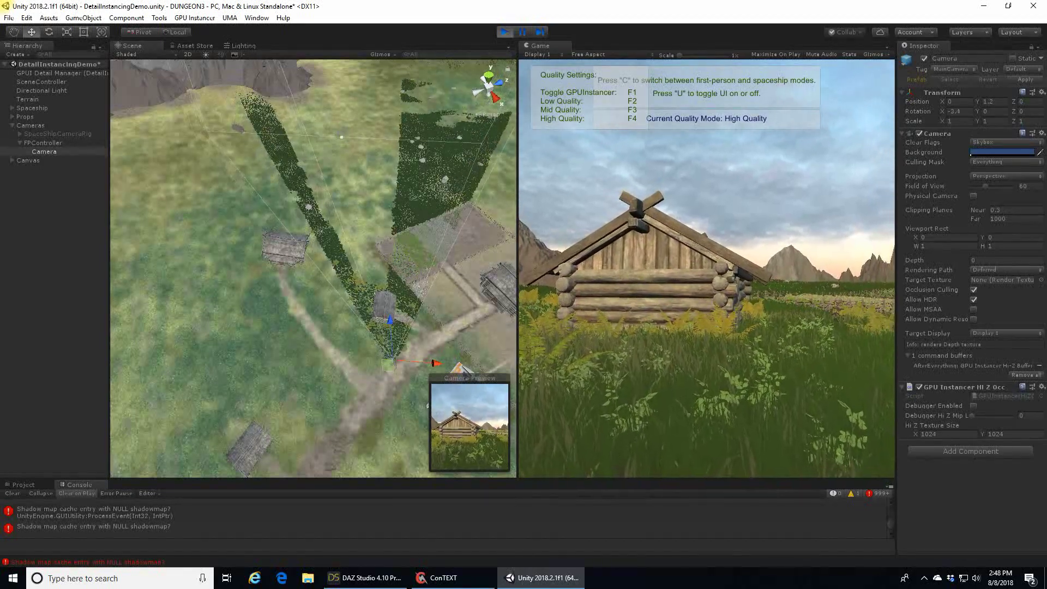
key(c)
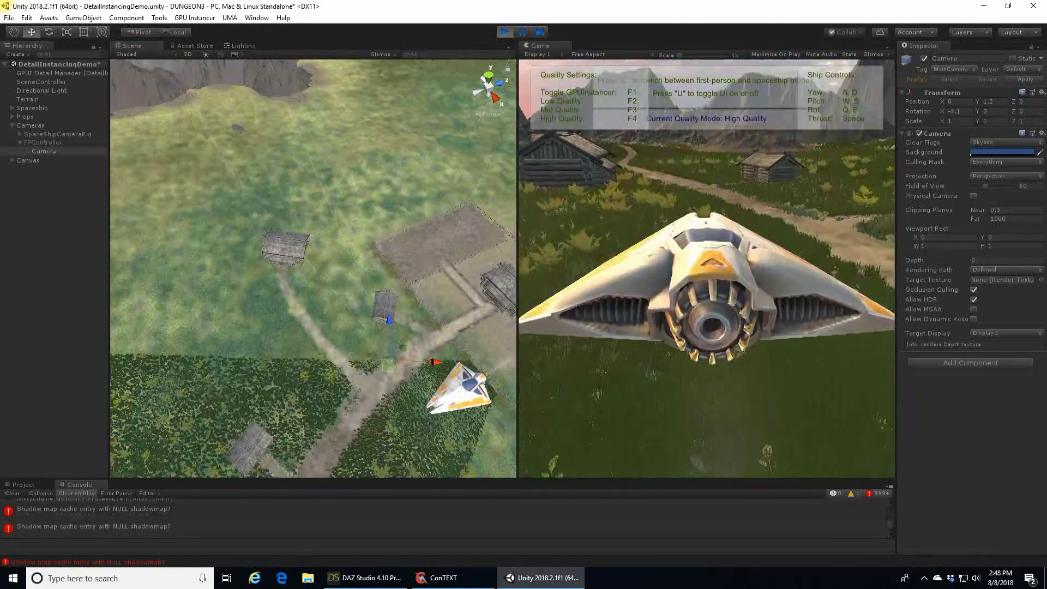
key(a)
key(s)
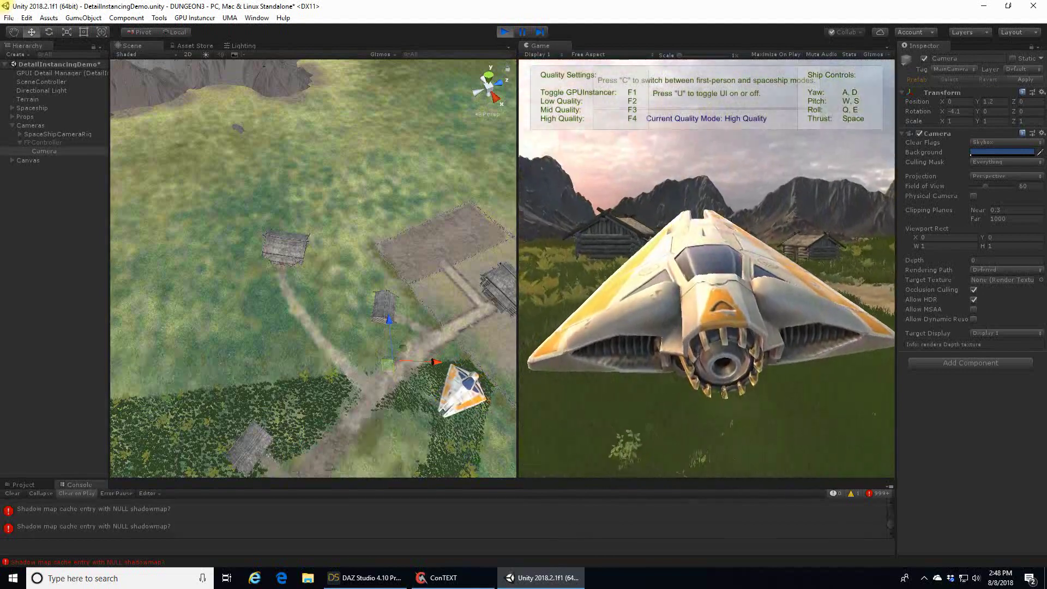
key(w)
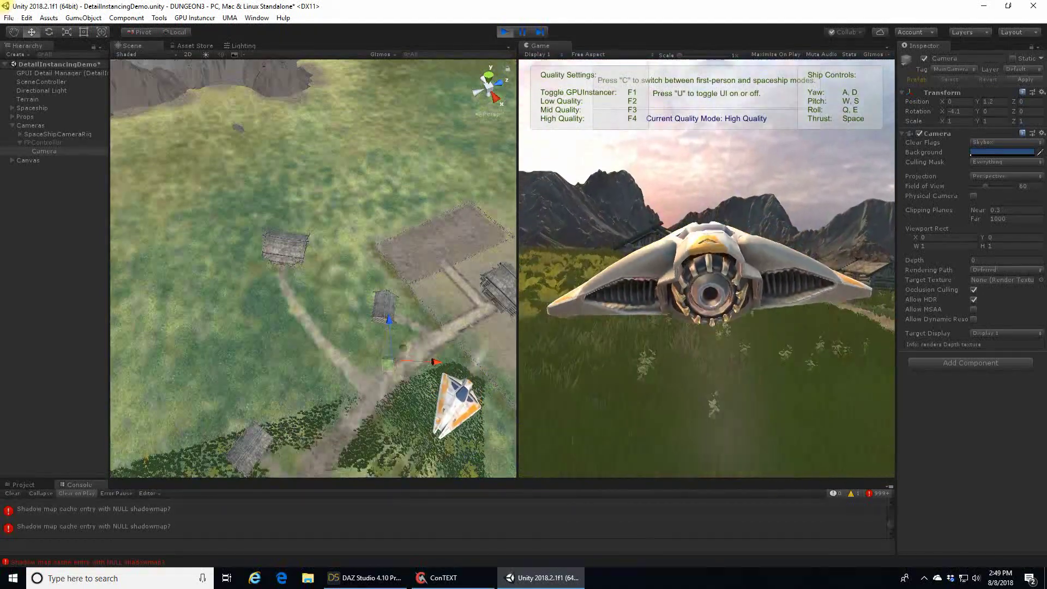
key(space)
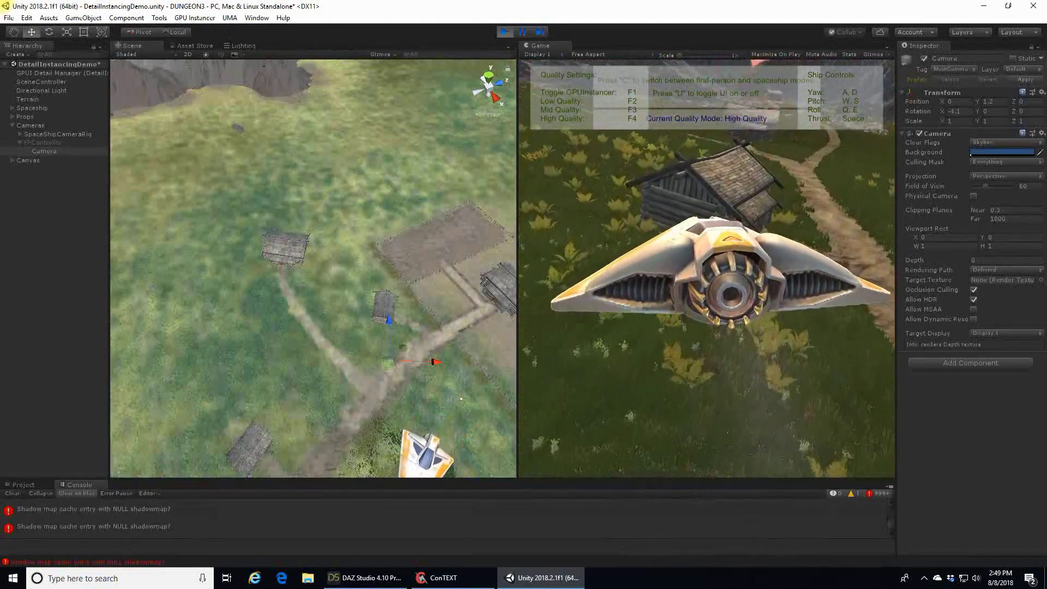
Climb and turn the spaceship above the village, and swing the scene view around to keep the ship in sight
key(s)
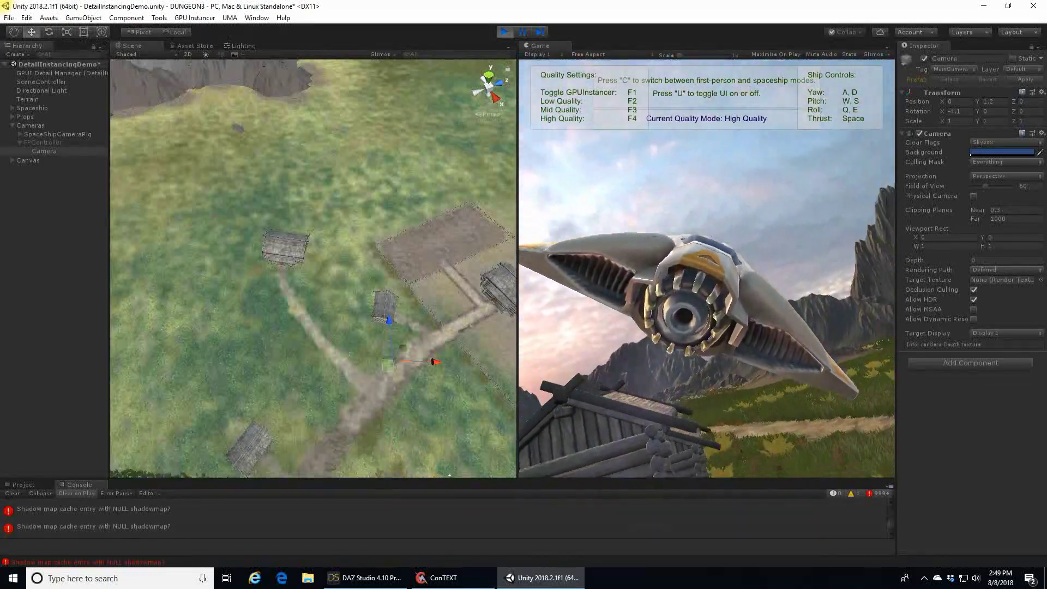
key(w)
key(a)
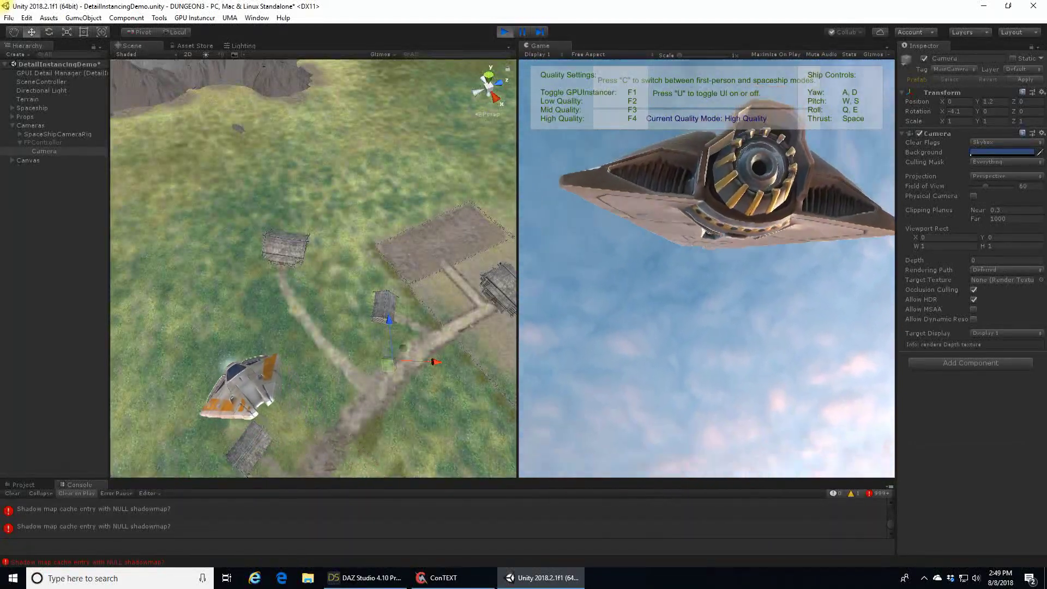
key(w)
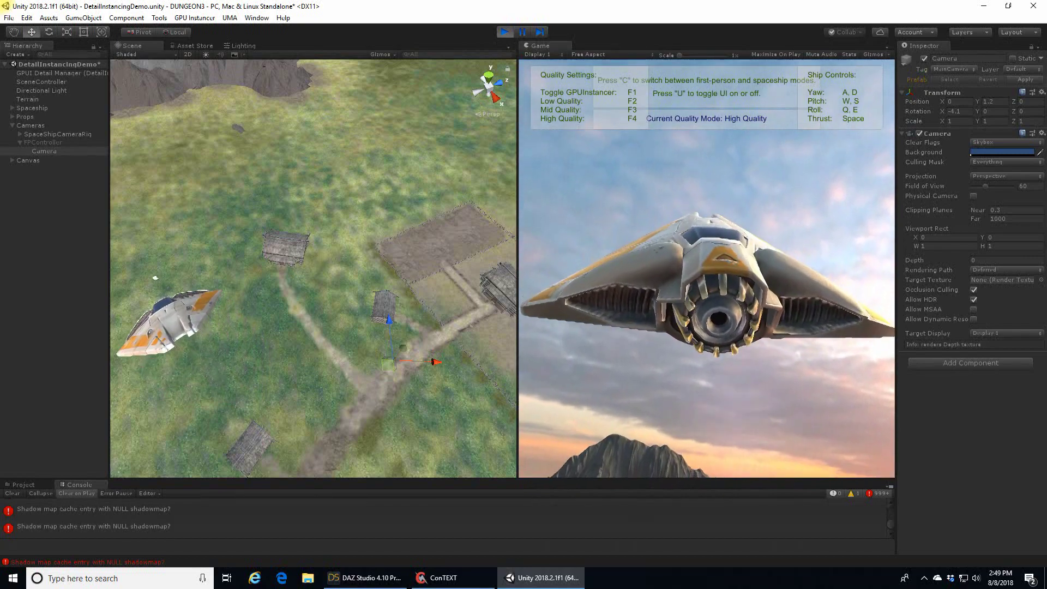
right_drag(300, 248, 817, 269)
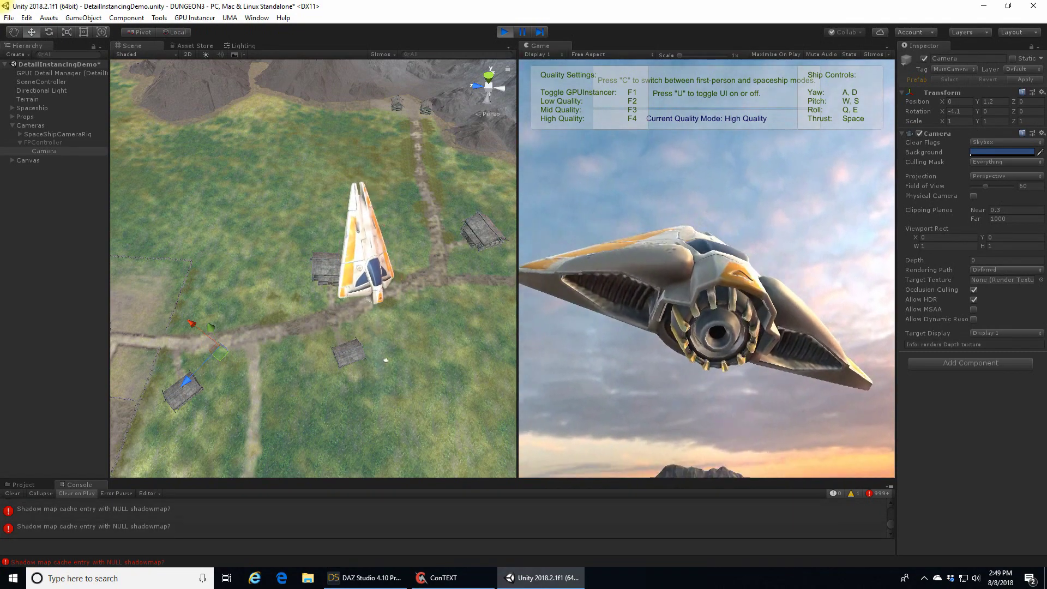
Pitch the spaceship down and up above the cabins, examining how the rendered grass area follows the ship camera
key(w)
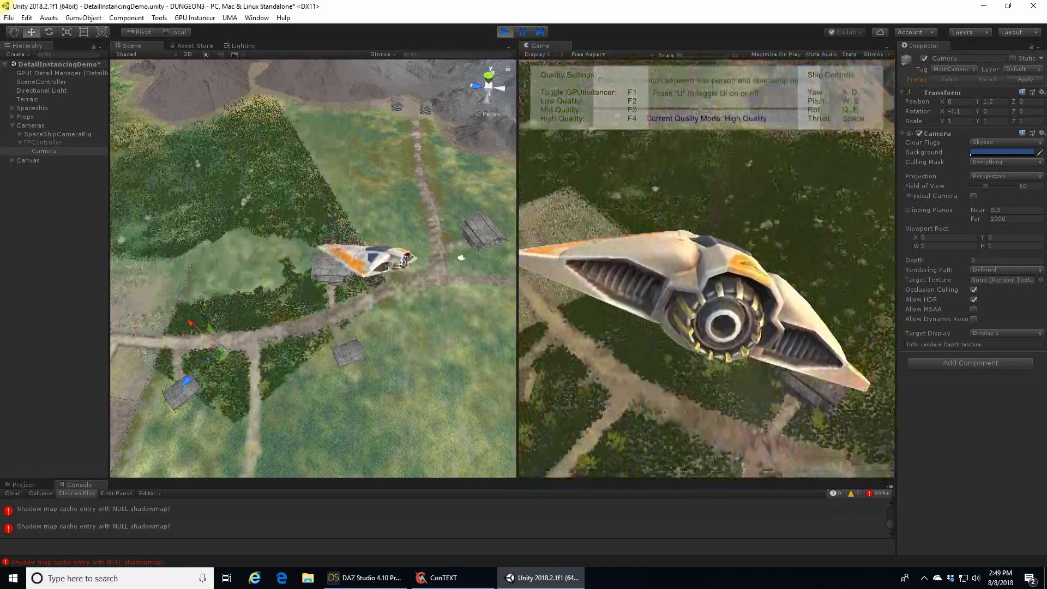
key(s)
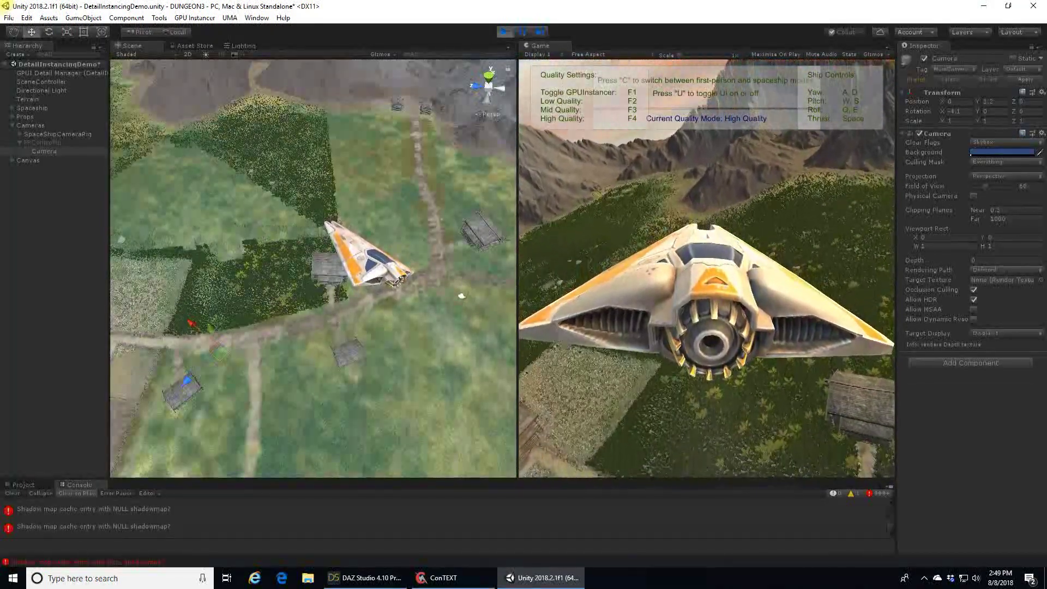
key(w)
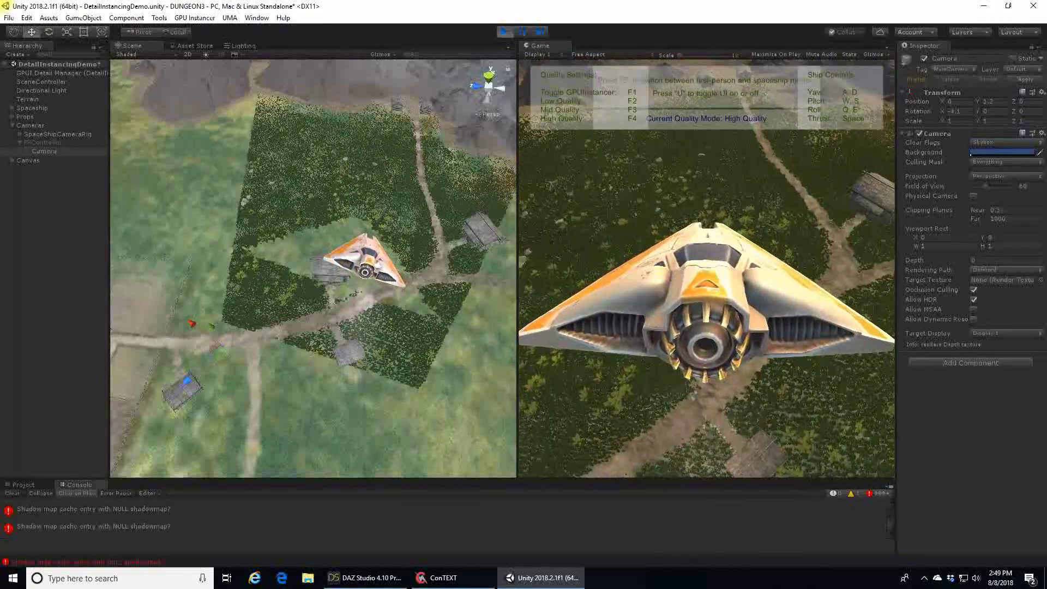
key(s)
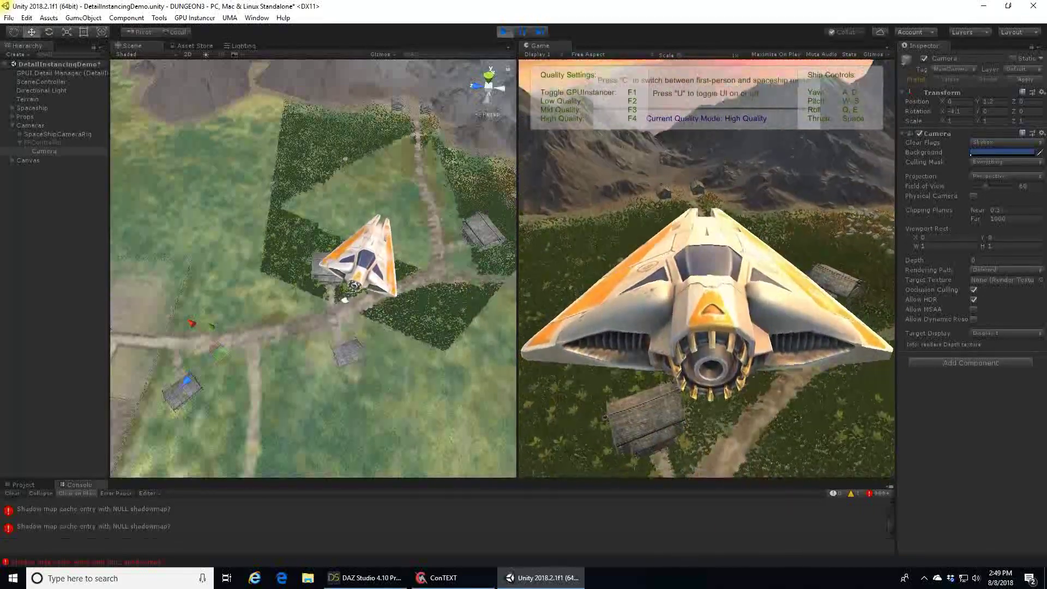
key(s)
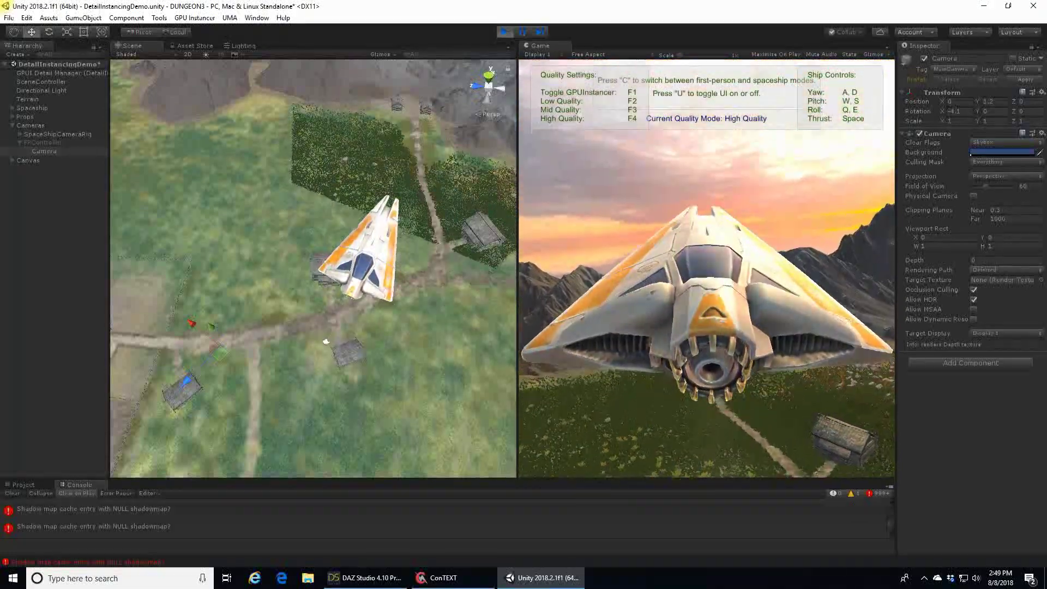
key(w)
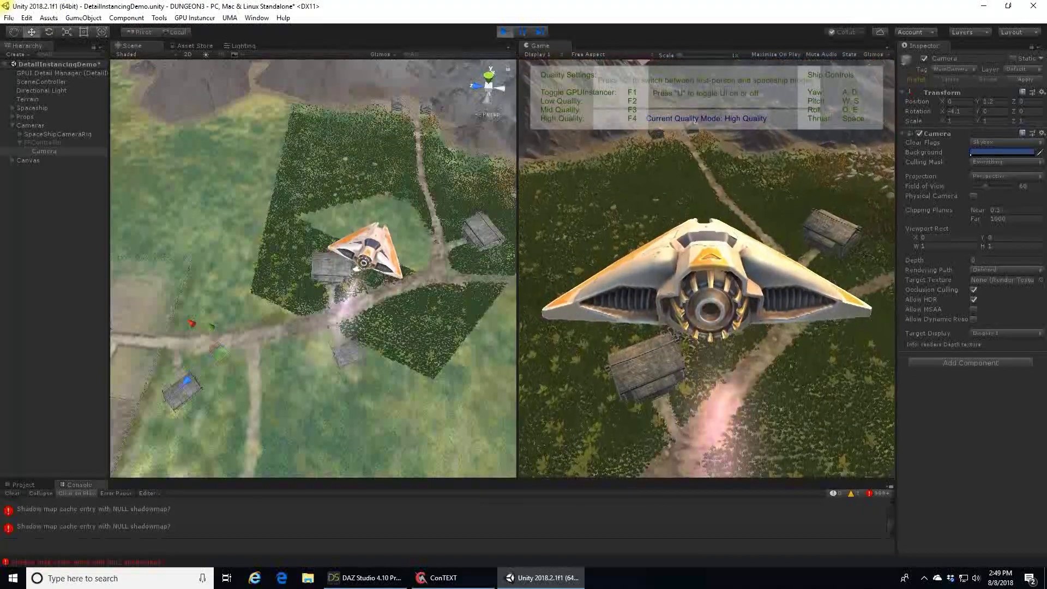
key(w)
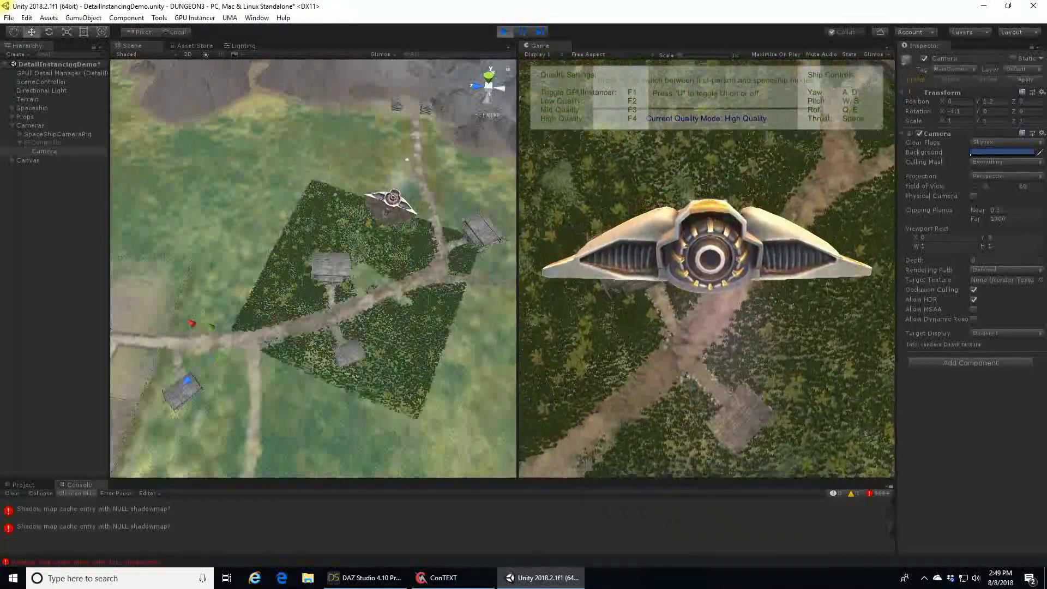
key(s)
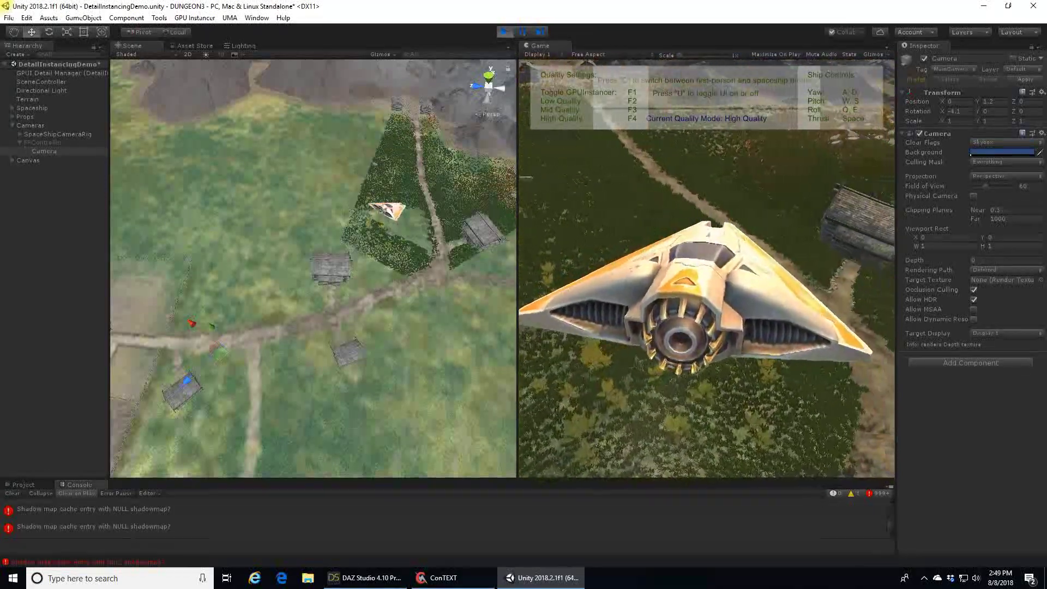
Yaw the hovering spaceship around in both directions near the dirt path, examining the grass rendered in each facing direction
key(d)
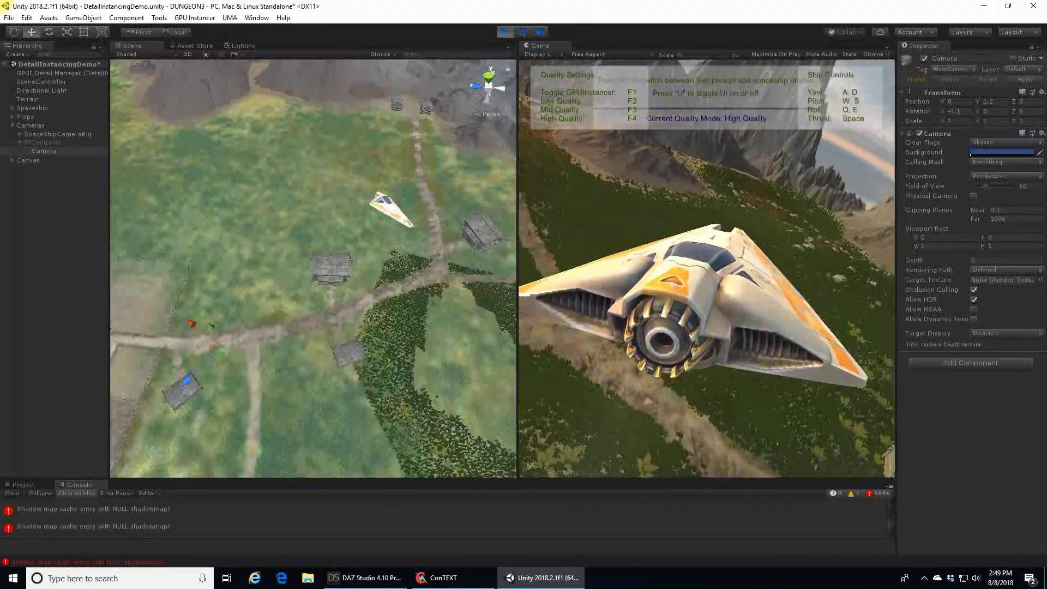
key(d)
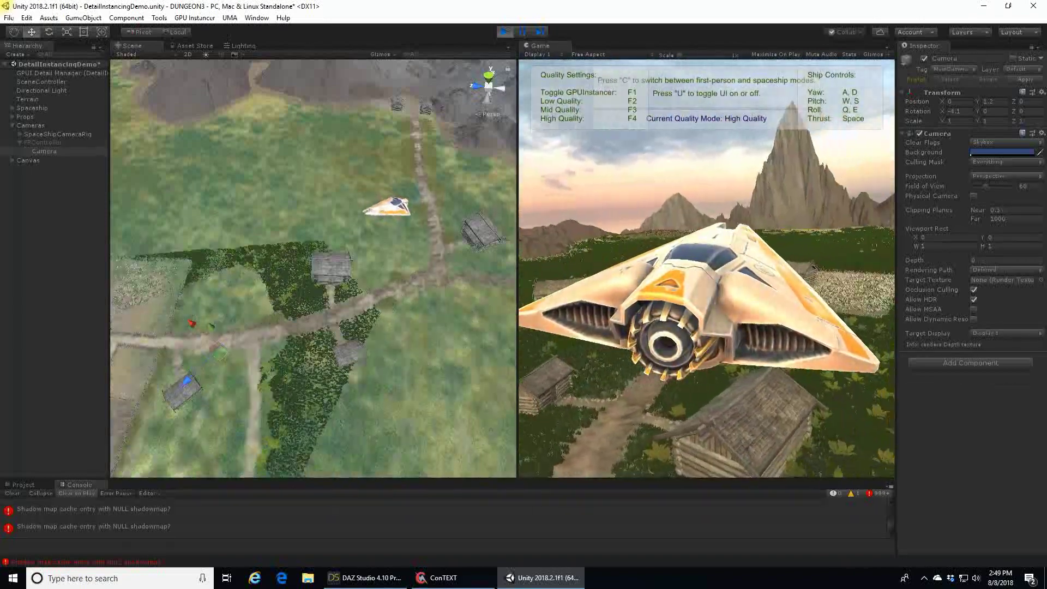
key(d)
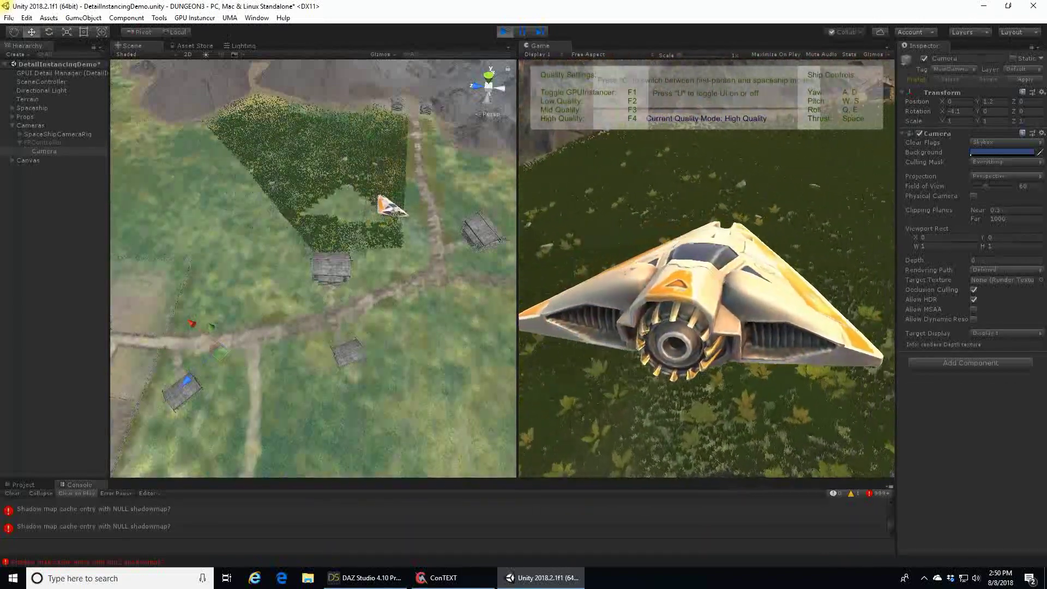
key(s)
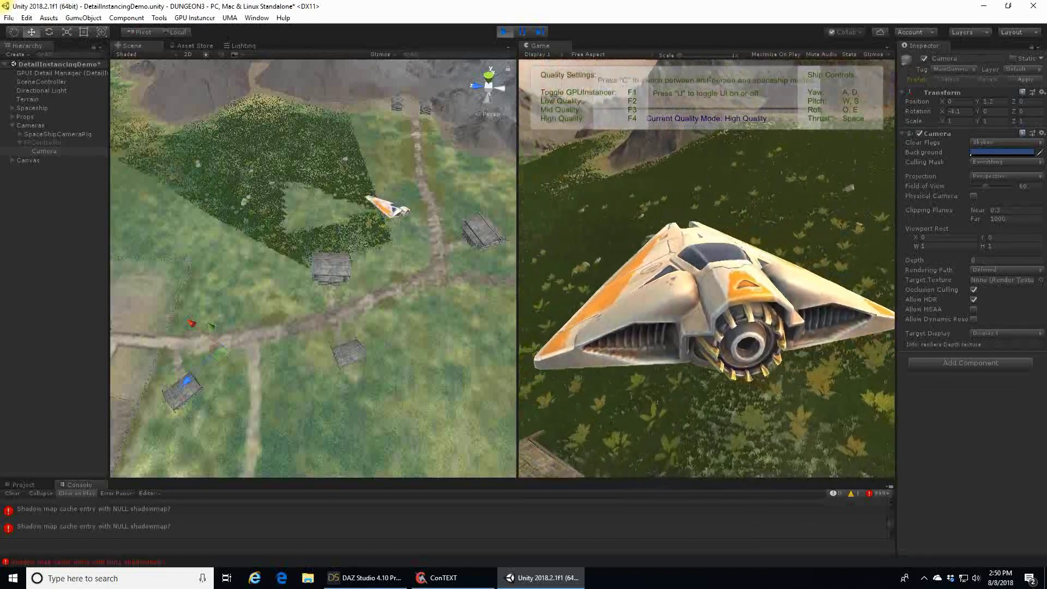
key(a)
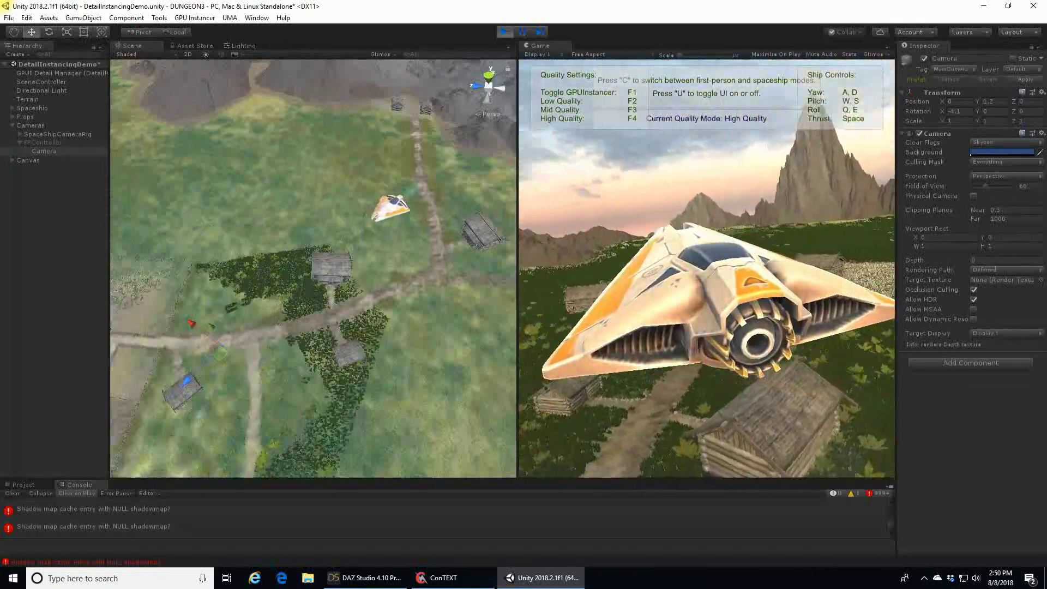
key(w)
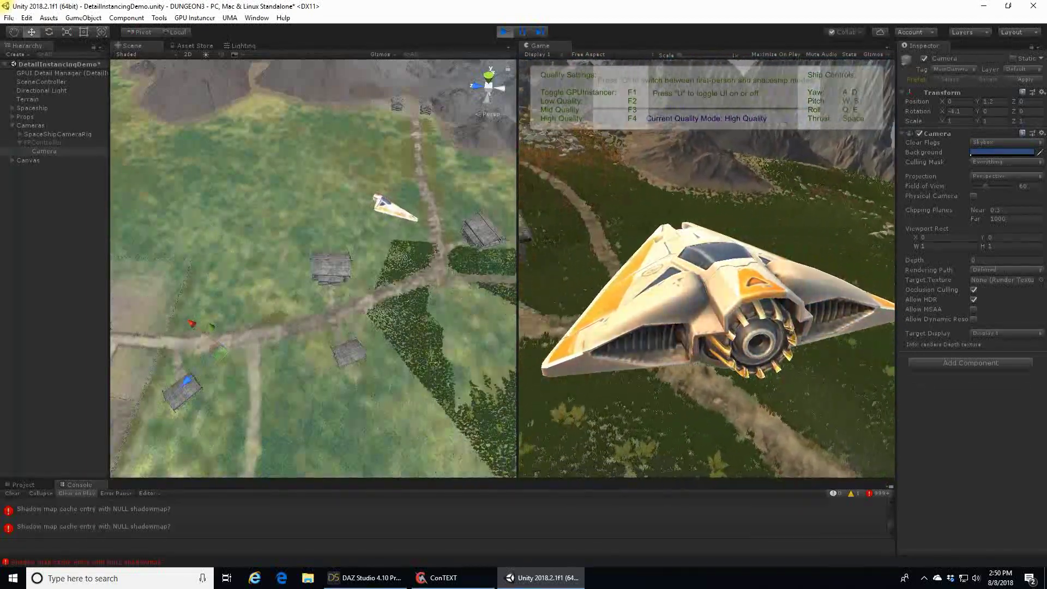
key(a)
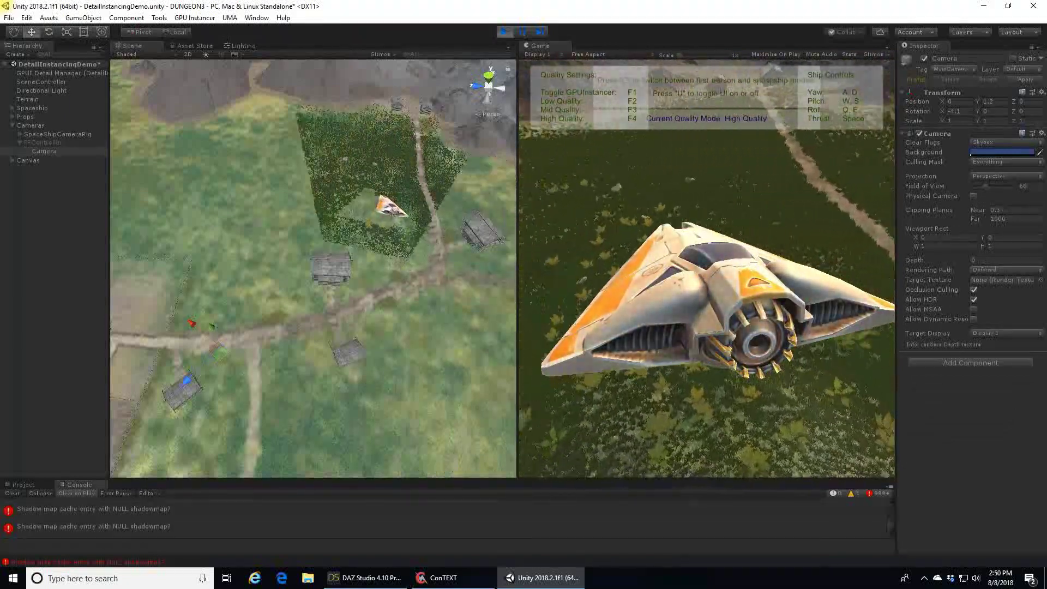
Thrust and turn the spaceship toward the cabins and pitch it down to examine the grass rendered around them
key(space)
key(a)
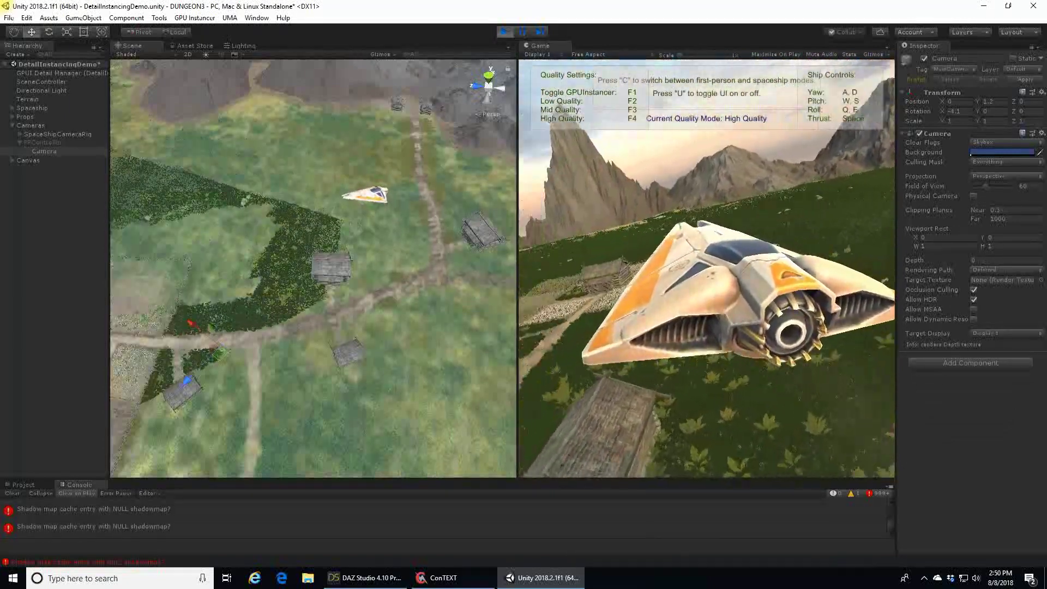
key(space)
key(w)
key(w)
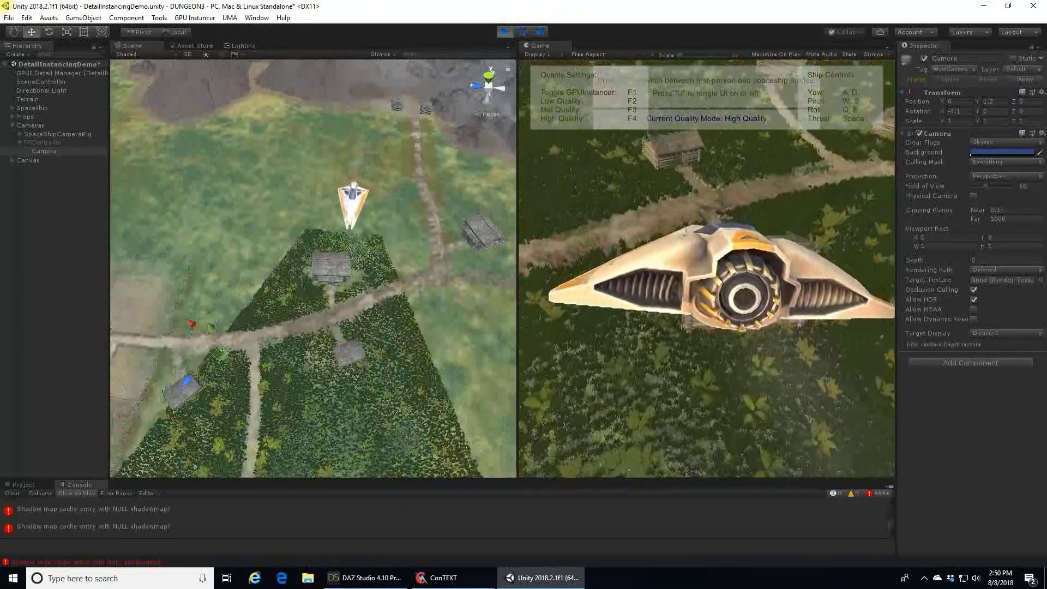
Thrust the spaceship over the cabin, pitch it straight down and roll it, examining the grass rendered beneath it
key(space)
key(a)
key(w)
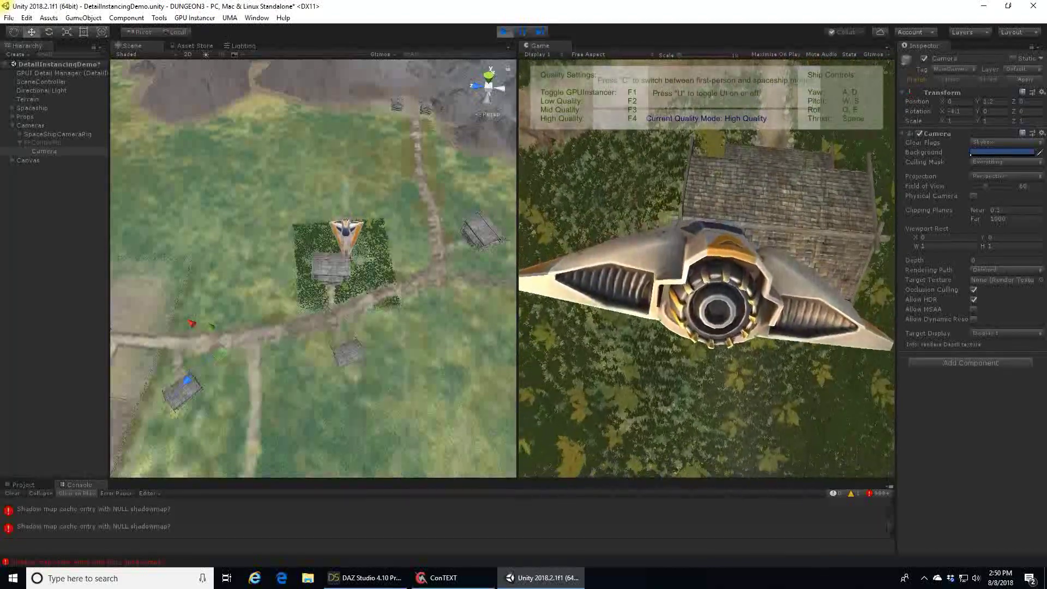
key(q)
key(q)
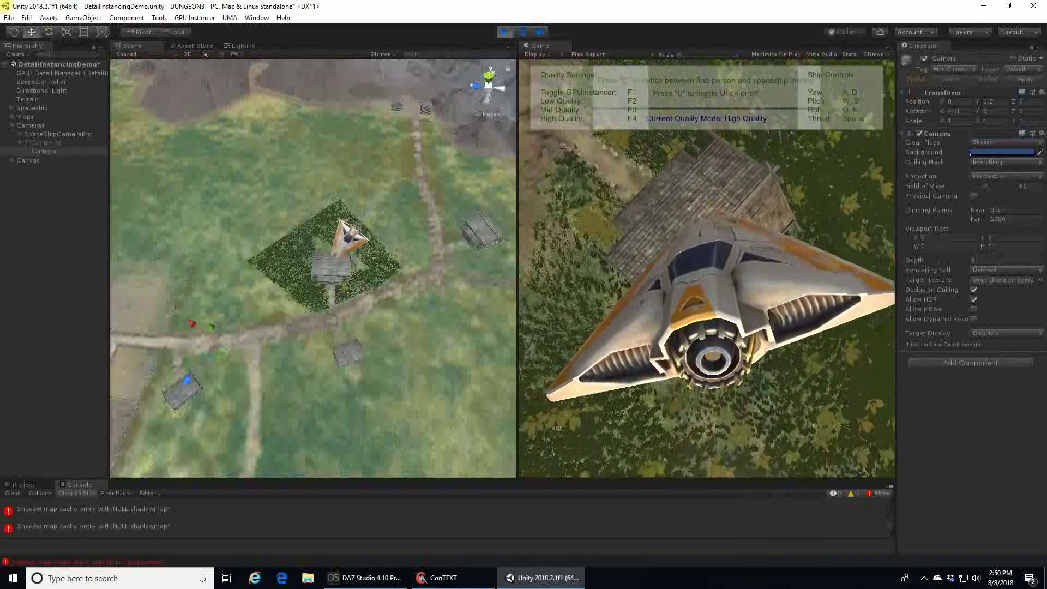
Switch to first-person mode at the cabin door and swing the scene view around to frame the player camera and both cabins
key(c)
key(w)
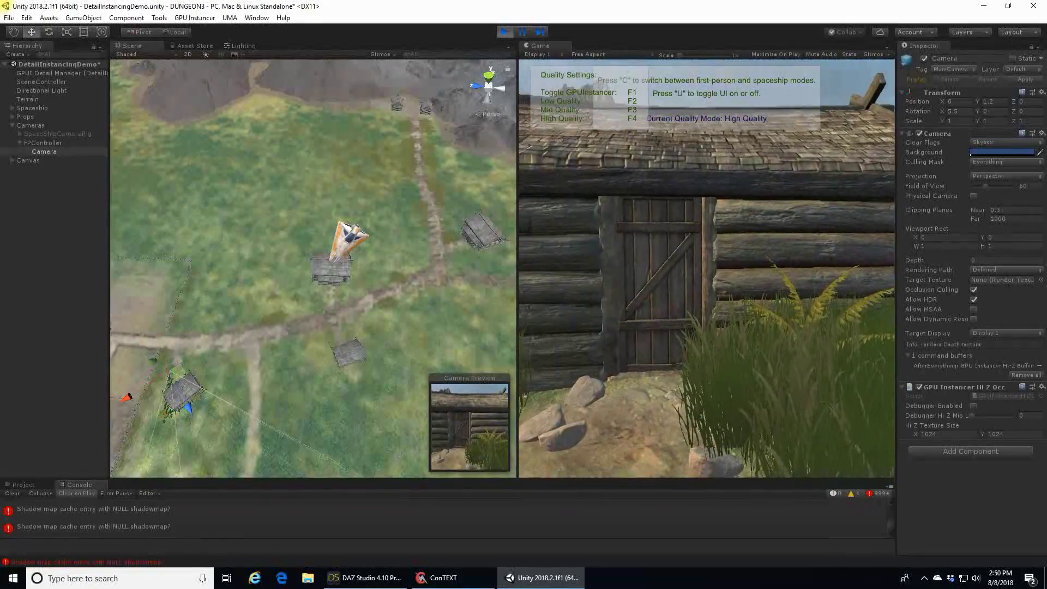
alt+drag(322, 280, 211, 311)
key(w)
right_drag(212, 311, 1015, 261)
alt+drag(1015, 262, 895, 237)
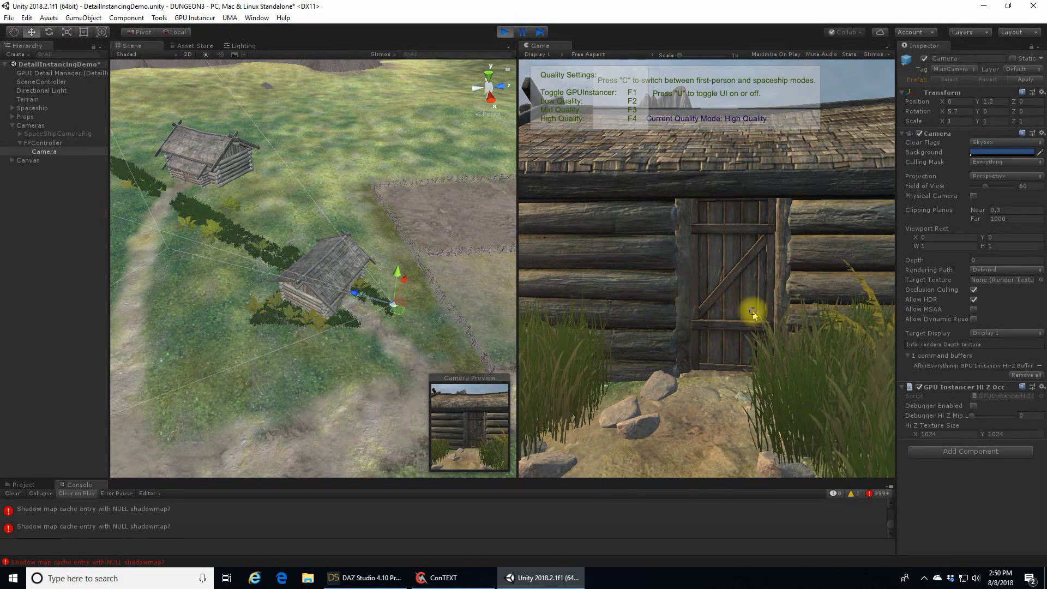
Look away from the cabin door and back off, examining how the grass hidden behind the cabin is culled
click(689, 282)
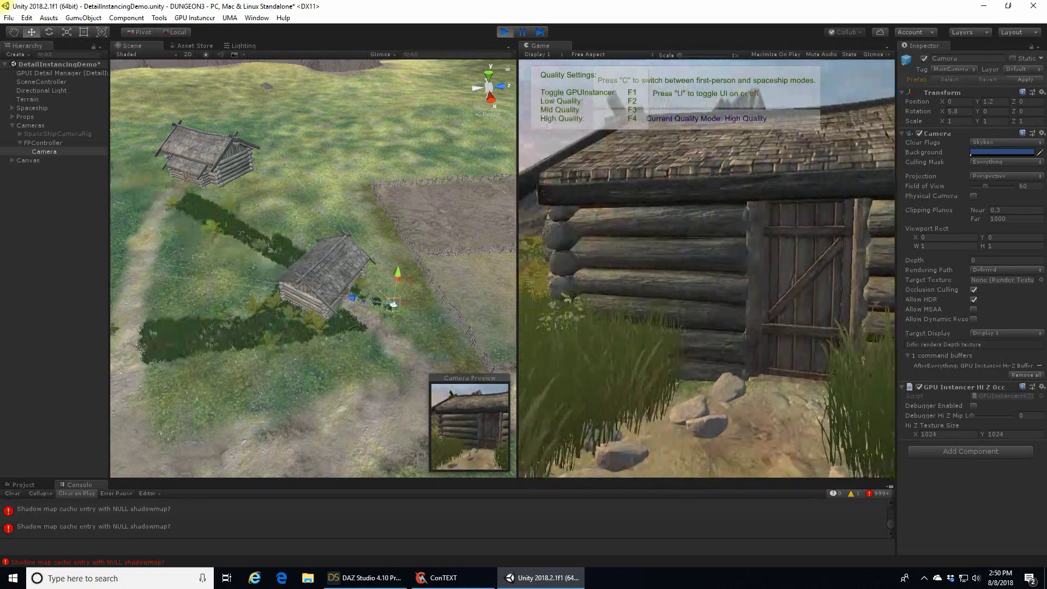
key(s)
key(Escape)
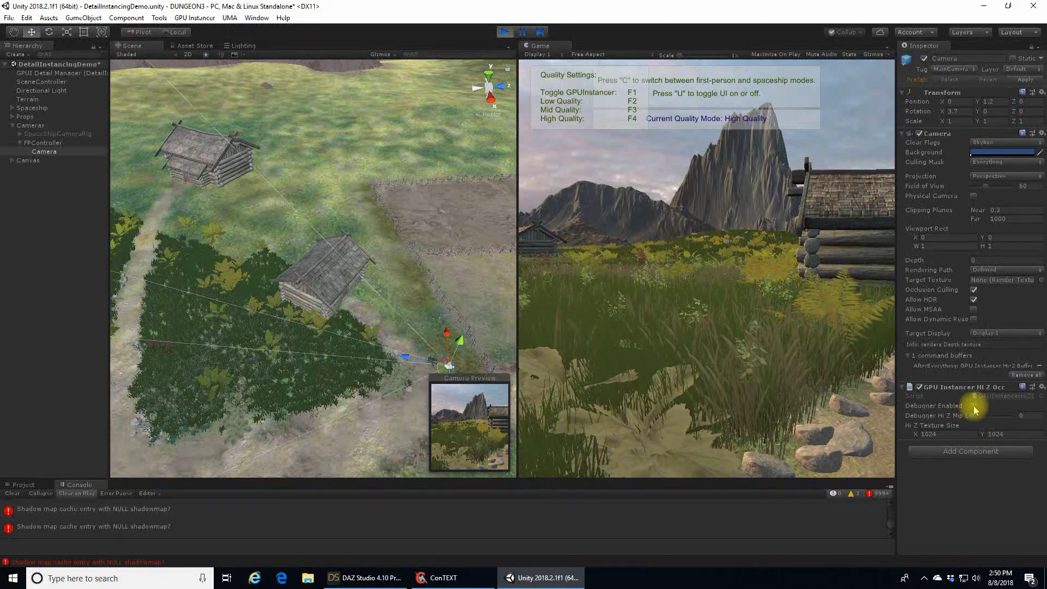
Disable the camera's GPU Instancer Hi Z occlusion component and enable it again to compare the rendered grass
click(776, 329)
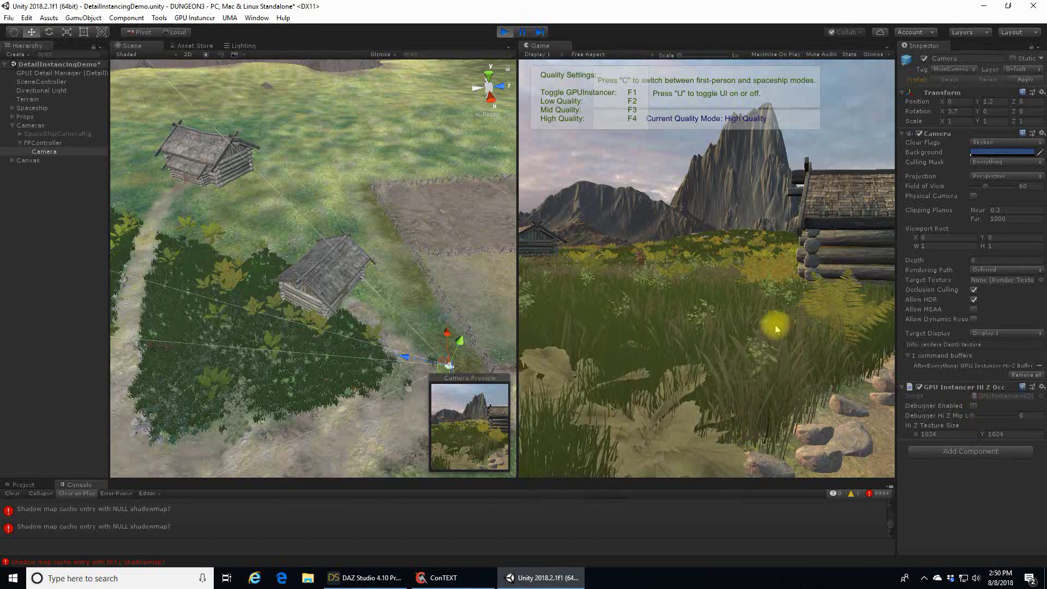
click(919, 387)
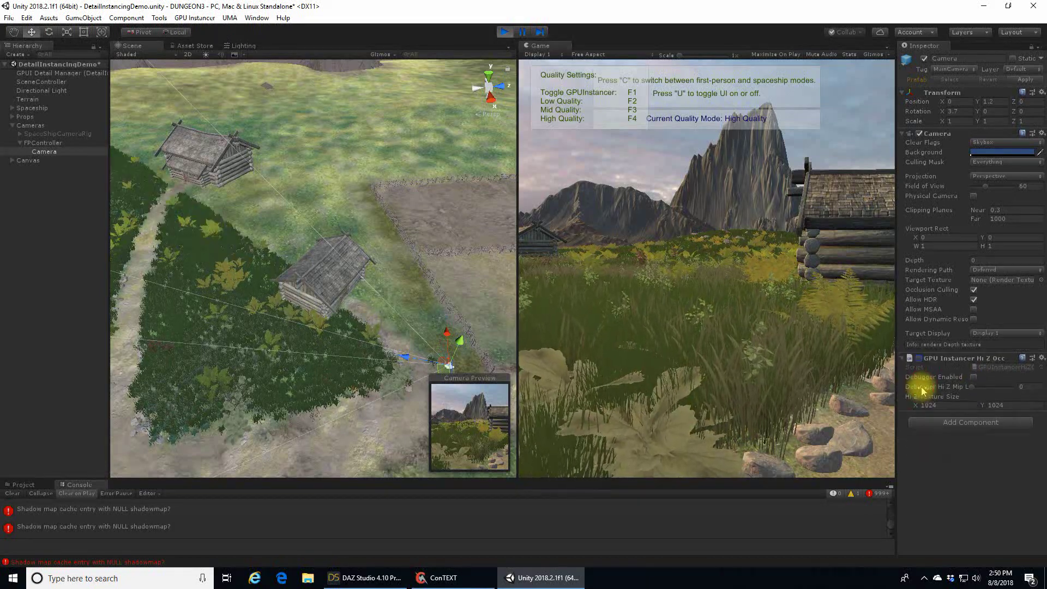
click(920, 359)
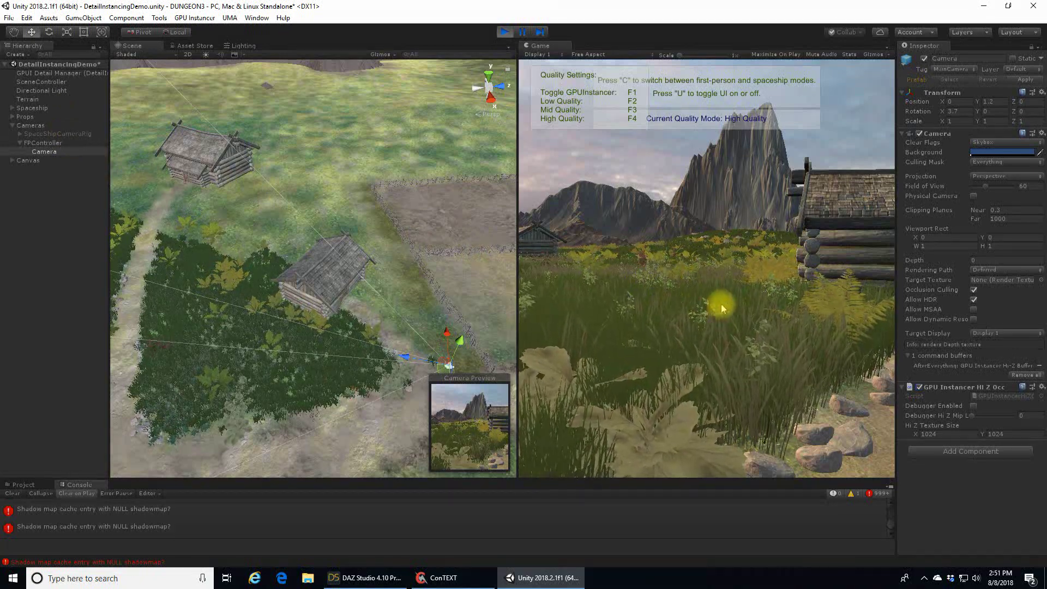
Walk through the grass around the cabin, examining which grass is culled behind the buildings
key(w)
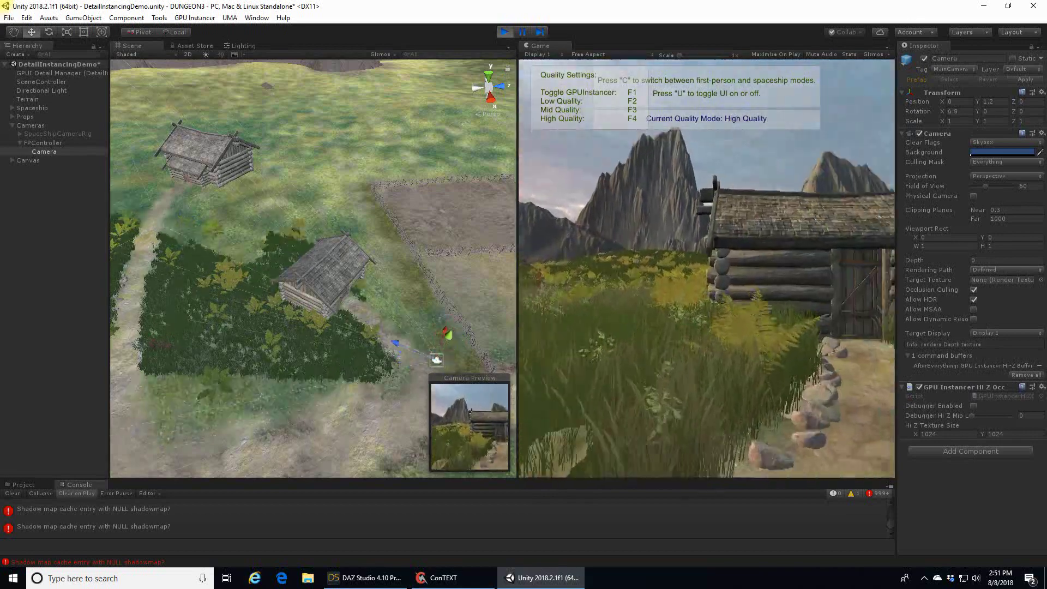
key(a)
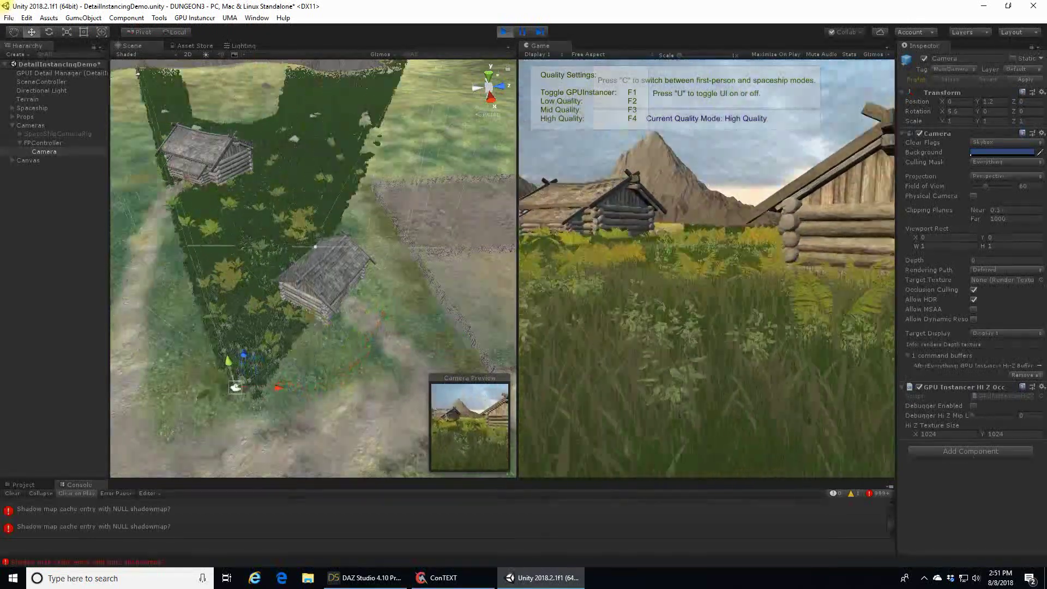
key(w)
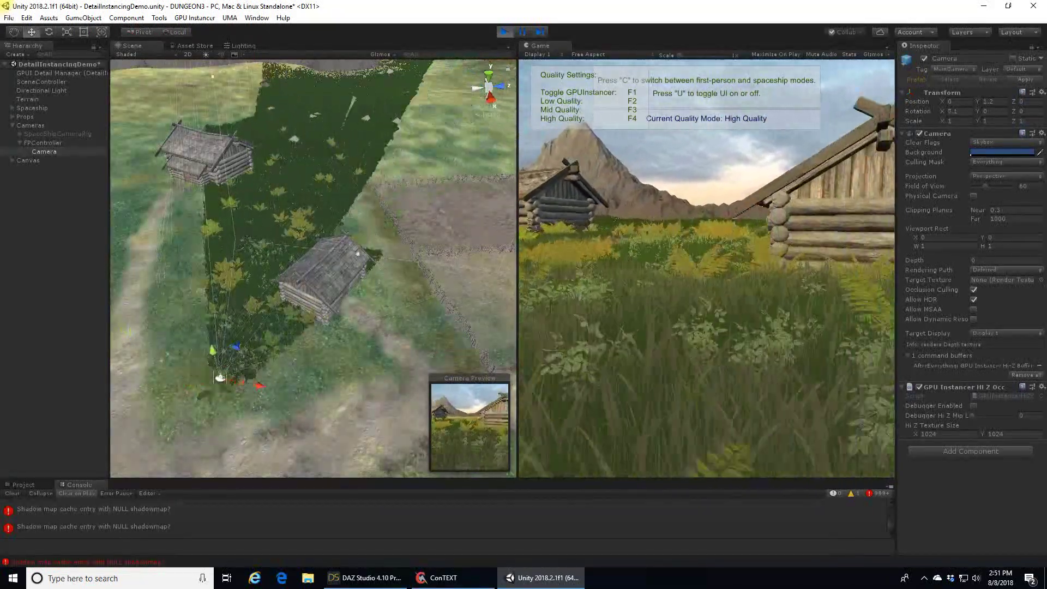
key(w)
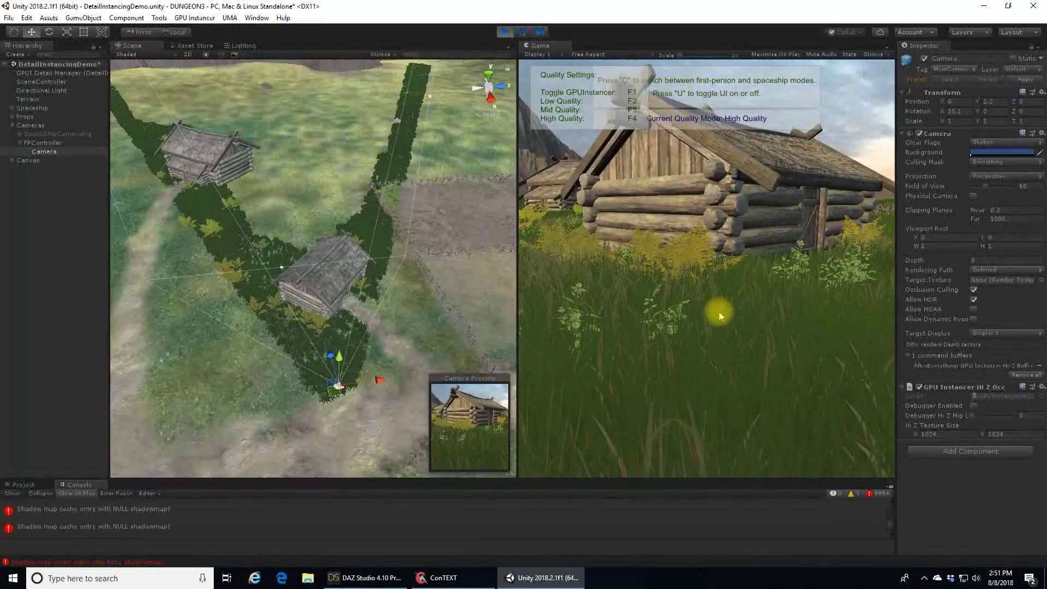
On the GPUI Detail Manager, turn frustum culling and occlusion culling off and back on to compare the rendered grass
click(94, 73)
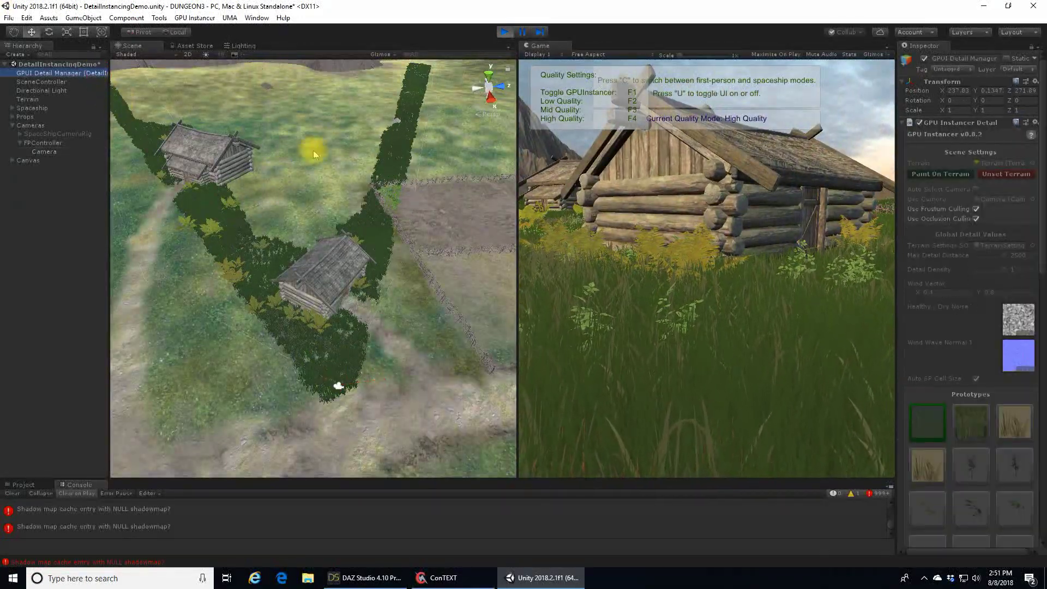
click(976, 209)
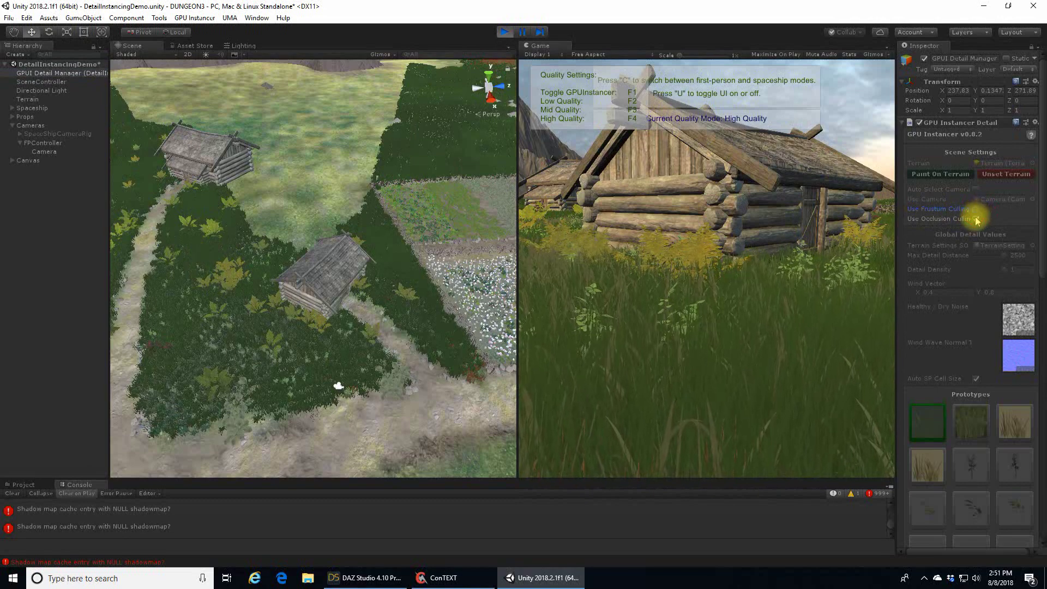
click(976, 219)
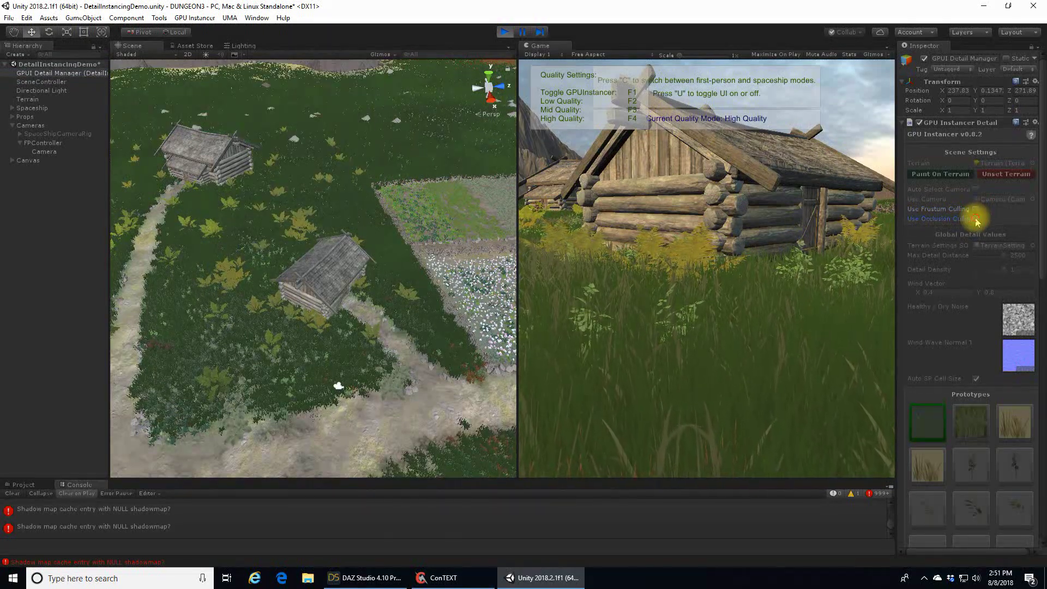
click(976, 210)
click(976, 217)
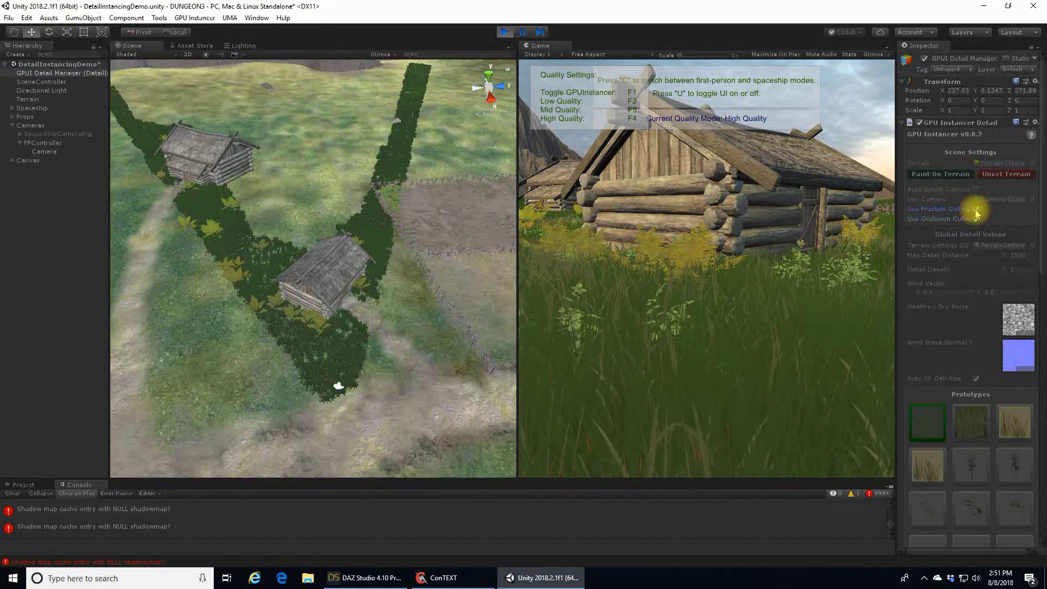
Turn off both culling options, re-enable only occlusion culling, and look around from the player's position near the cabin
click(976, 210)
click(976, 217)
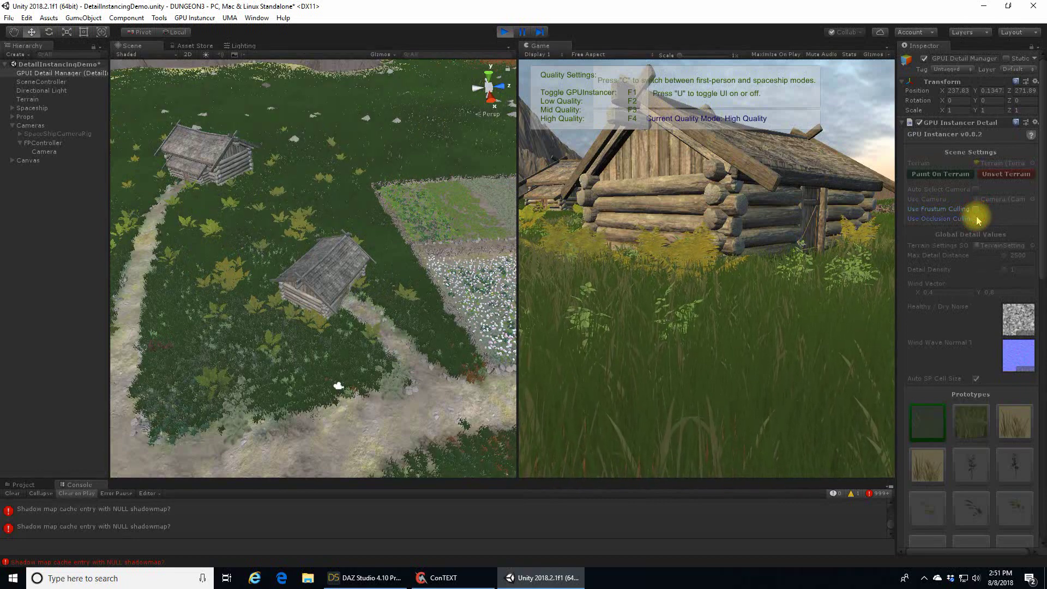
click(976, 218)
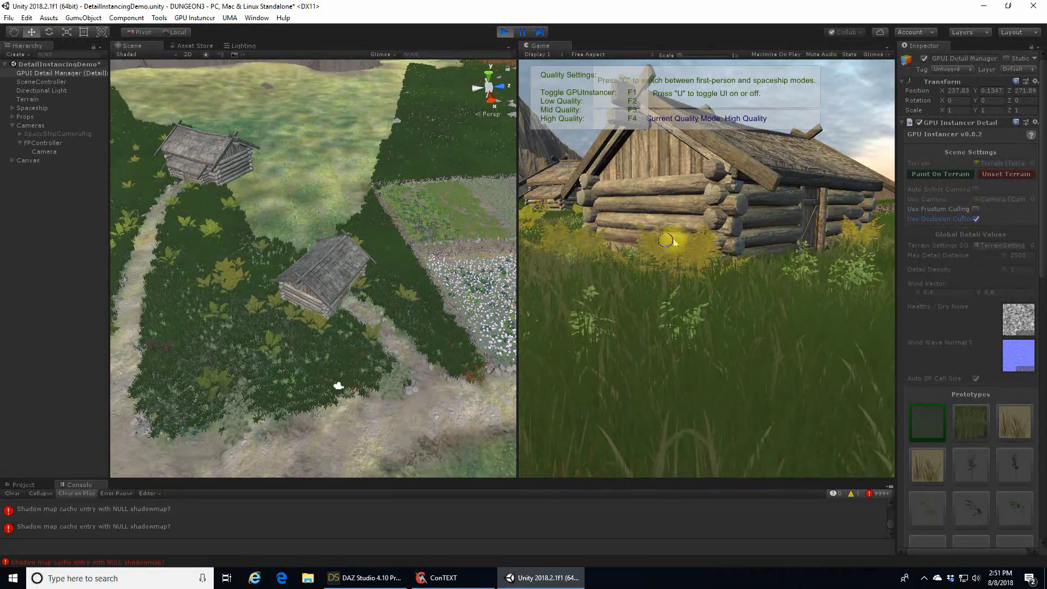
click(707, 260)
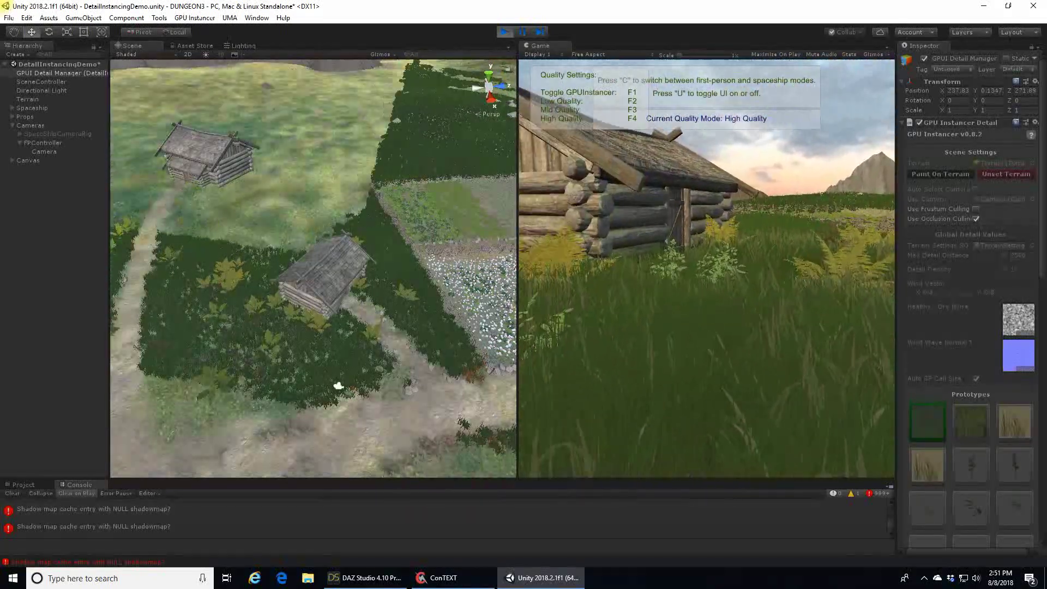
Switch the detail manager from occlusion culling to frustum culling only and look around near the cabin
click(977, 219)
click(976, 209)
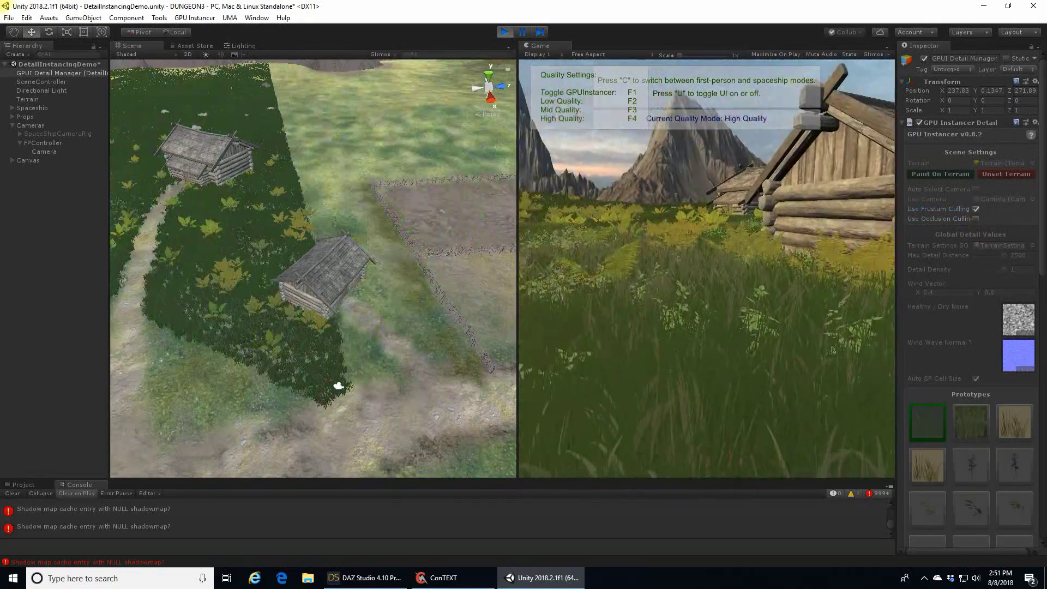
key(Escape)
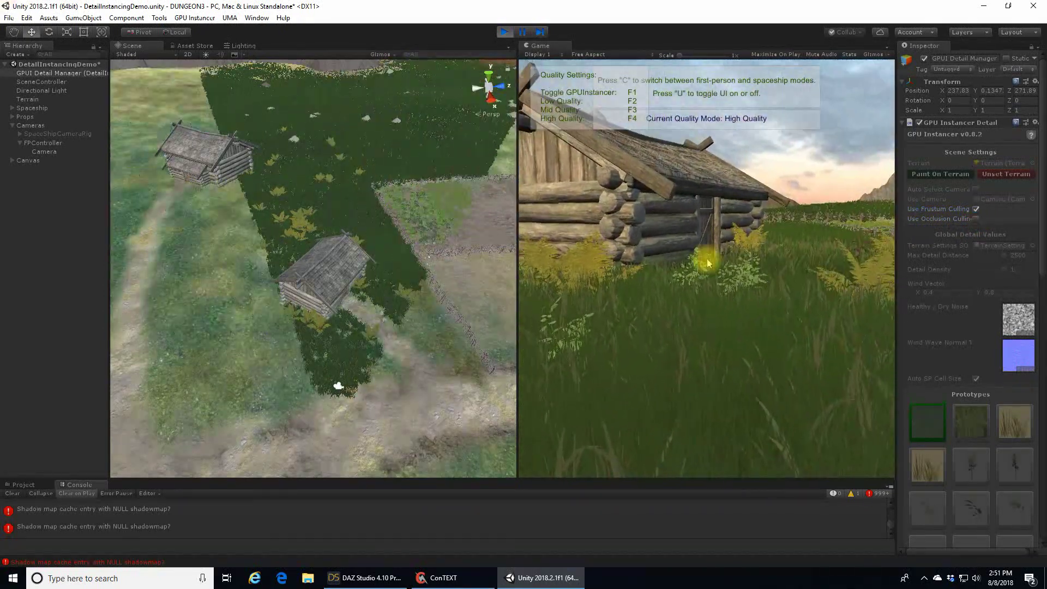
Turn frustum culling off briefly, and re-enable both frustum and occlusion culling on the detail manager
click(978, 210)
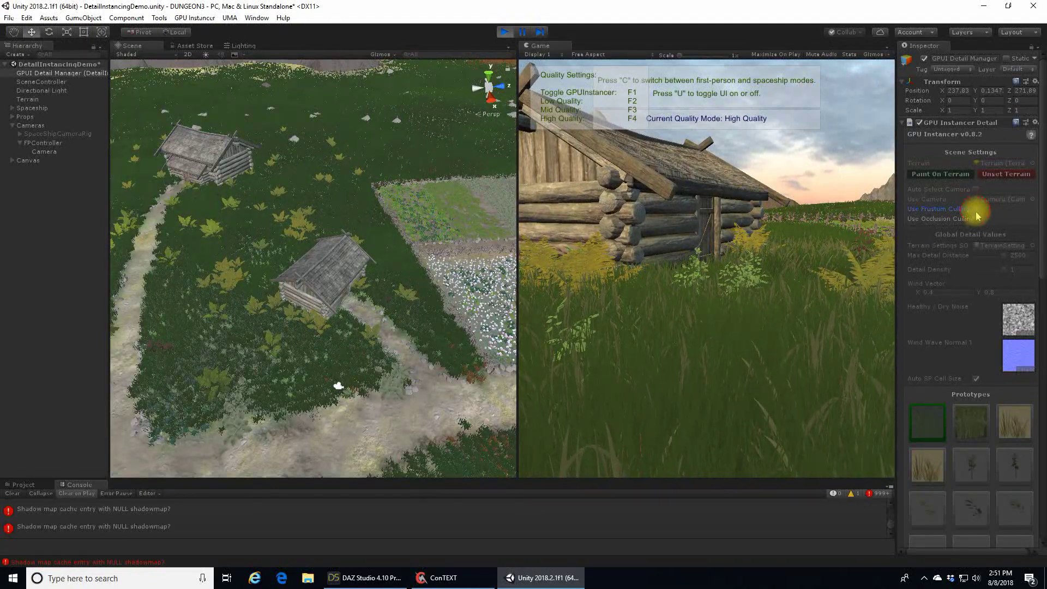
click(976, 209)
click(977, 218)
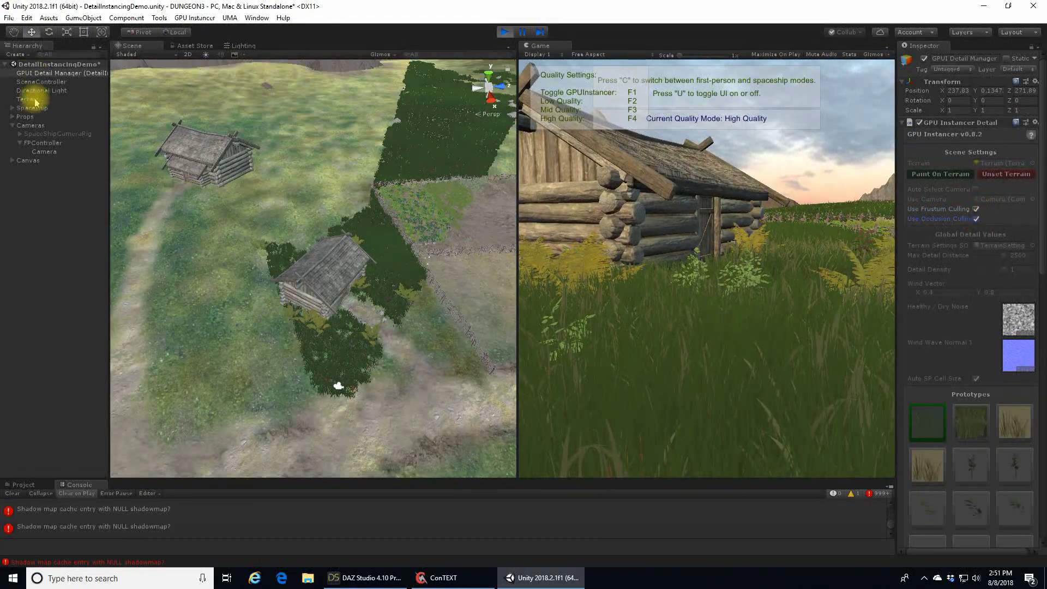
Select the first-person controller's camera and walk from the grass to the dirt path, examining the culling around the cabin
click(43, 152)
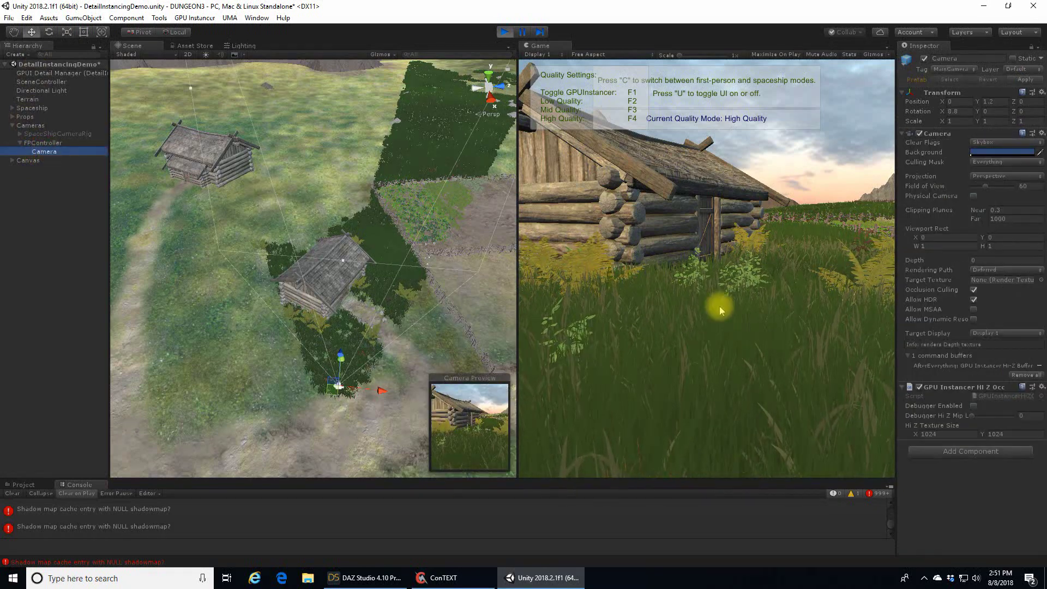
click(660, 263)
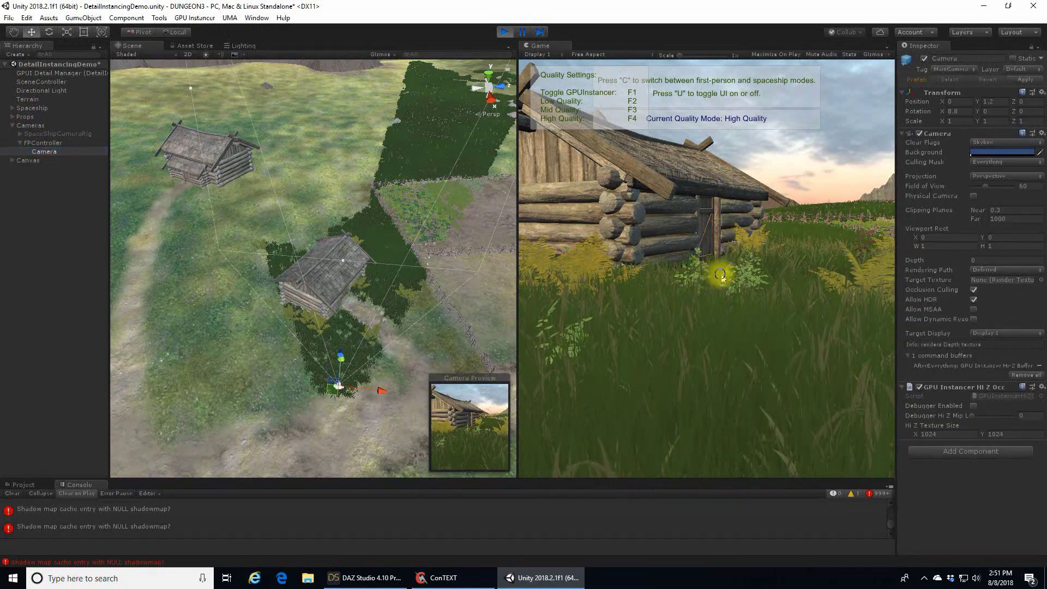
click(674, 309)
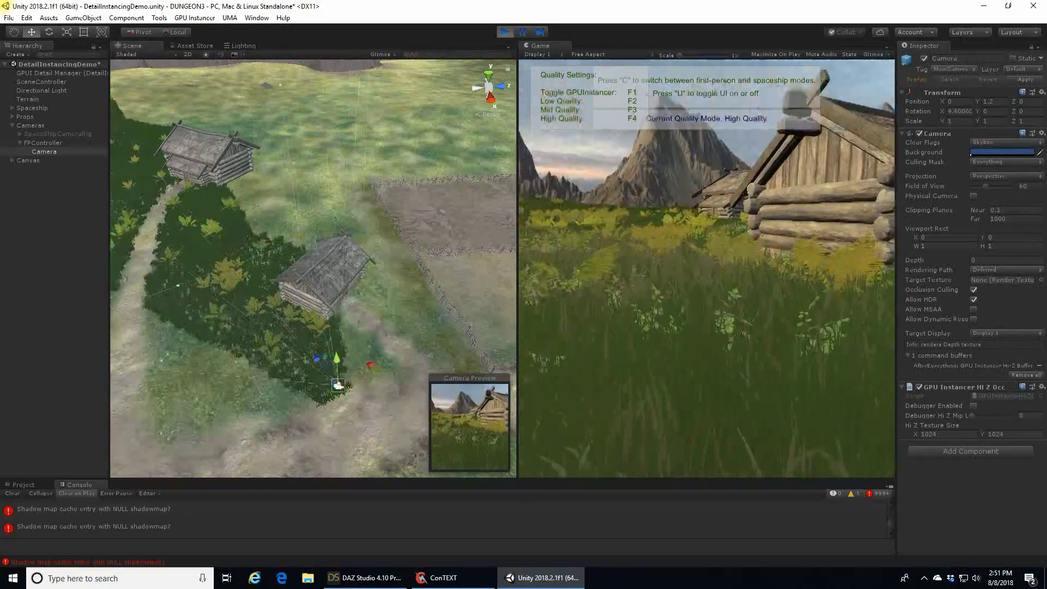
key(w)
key(d)
key(s)
key(w)
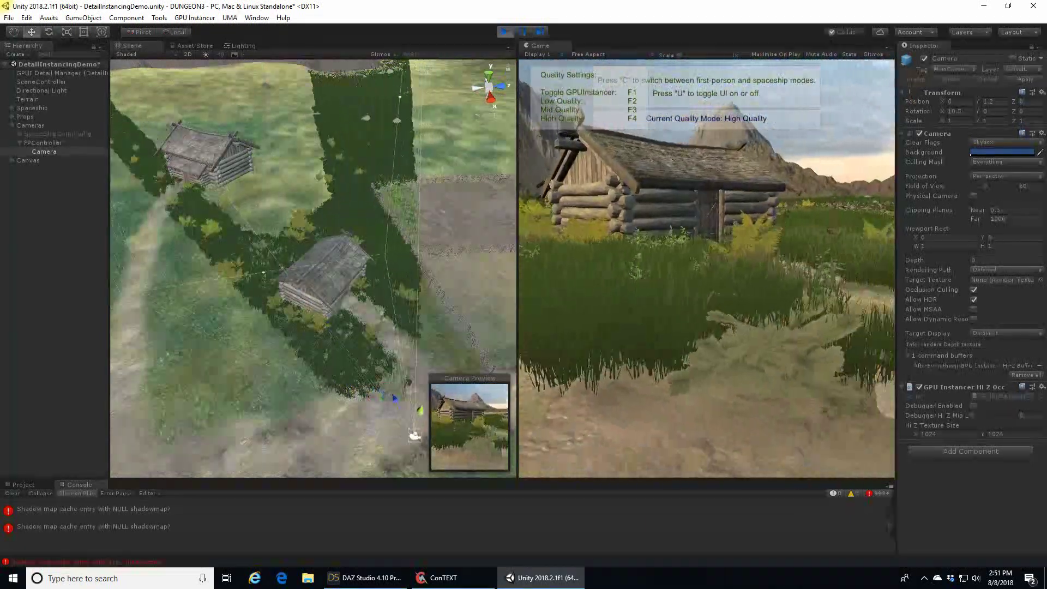
Enable the Hi Z occlusion debugger on the first-person camera and view the cabin and grass as depth
click(974, 406)
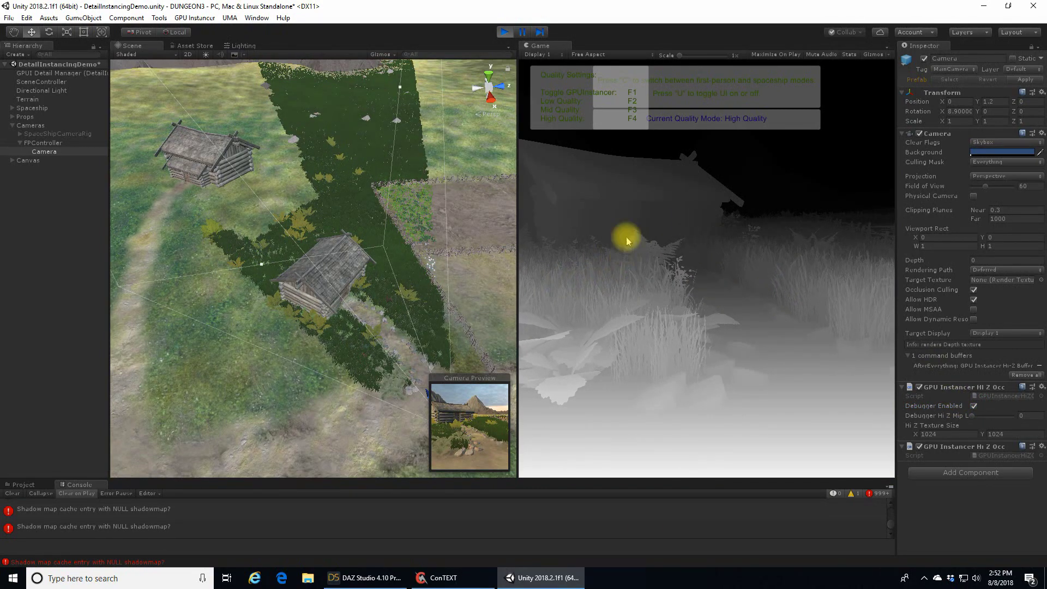
key(a)
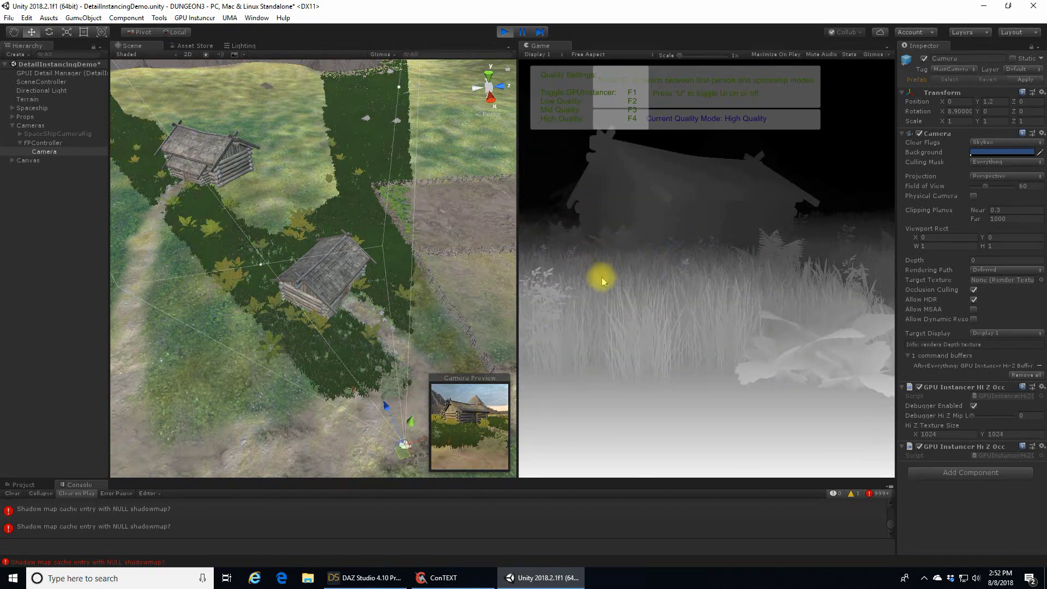
click(603, 281)
key(w)
key(d)
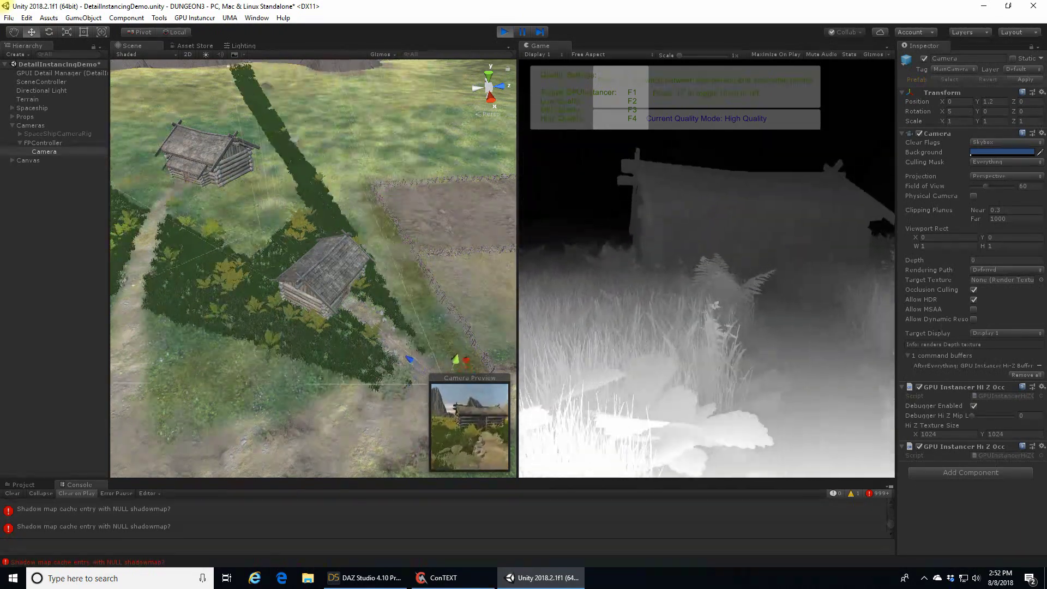
Walk and turn past the dirt path and fenced field in the depth view, examining the culled grass
key(s)
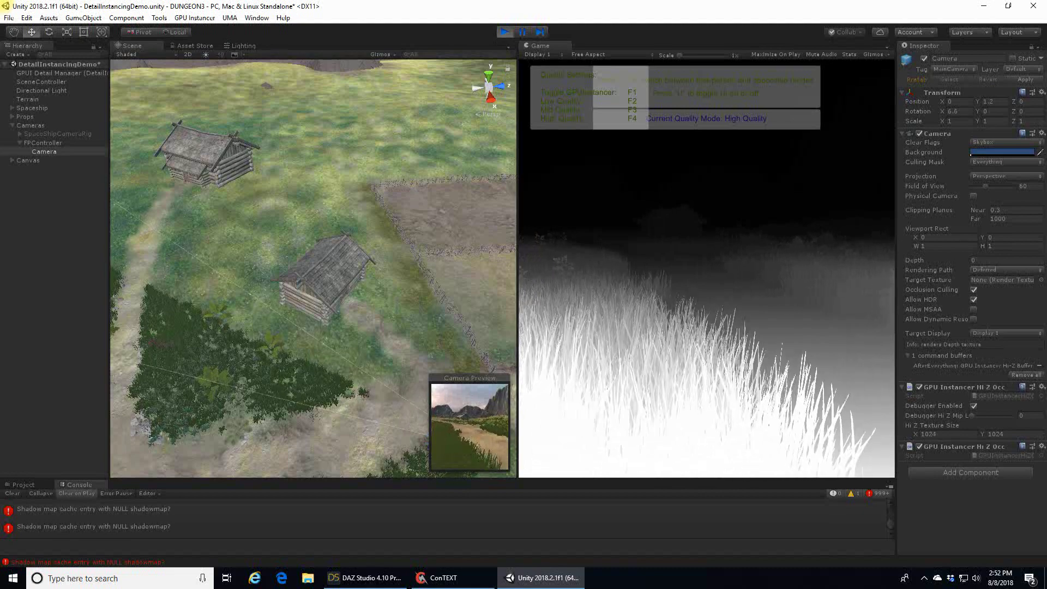
key(w)
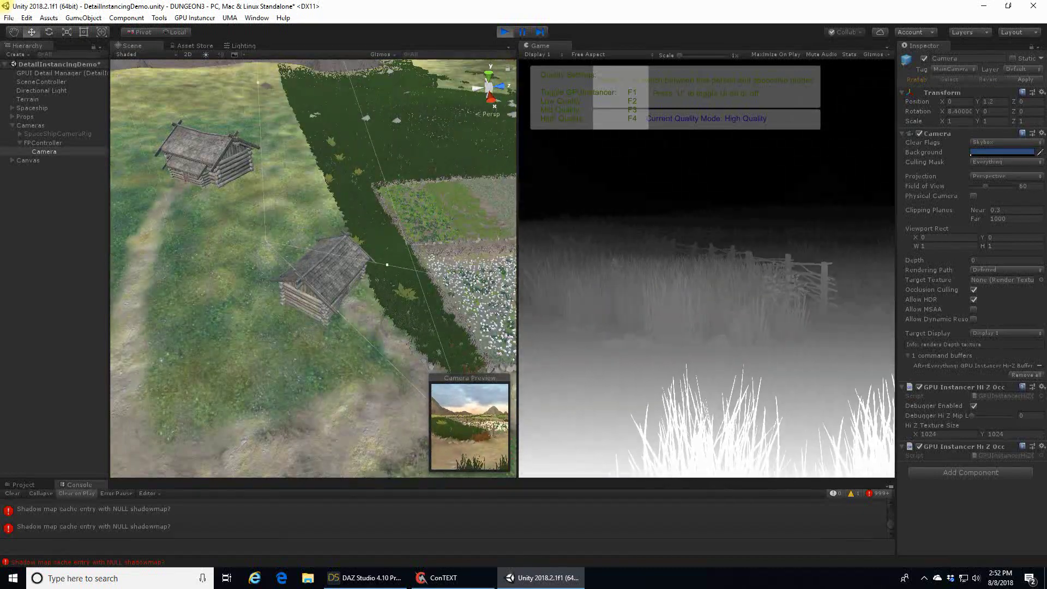
key(w)
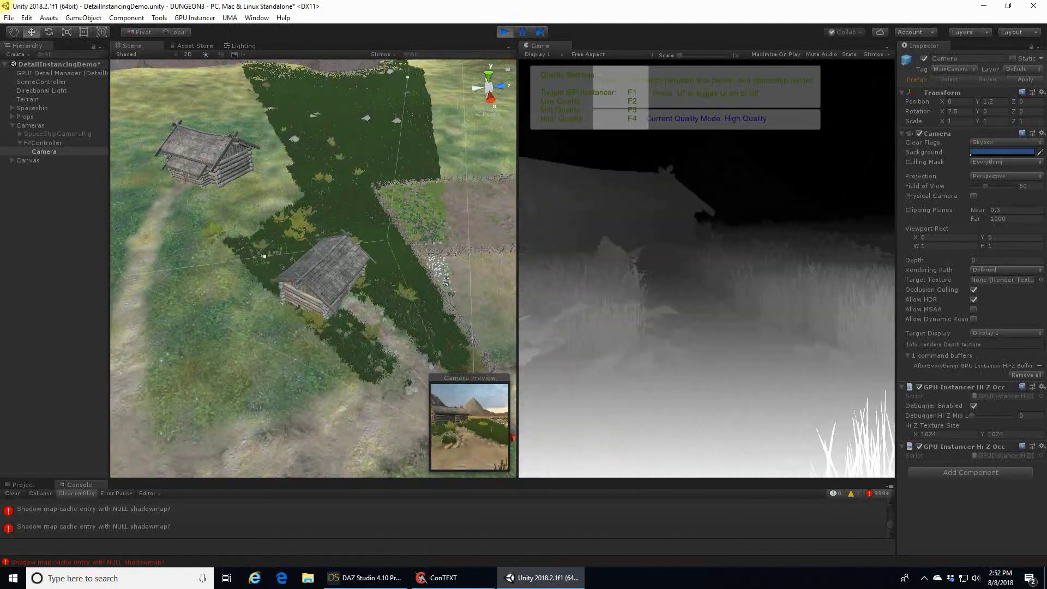
key(Escape)
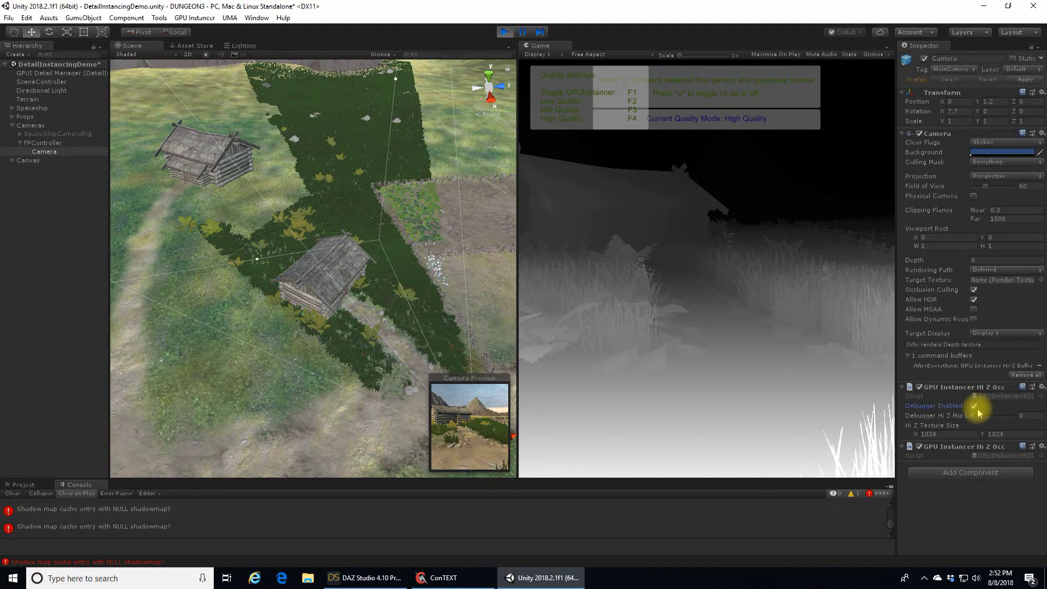
Turn off the Hi Z occlusion debugger and walk up to the cabin door and back, examining the grass culling in the normal view
click(975, 407)
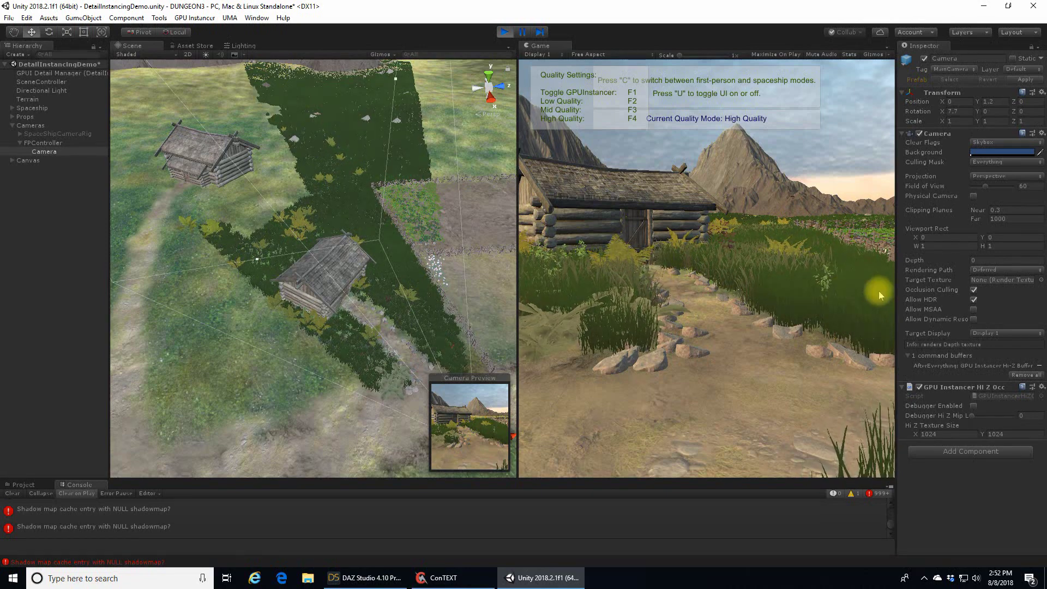
key(w)
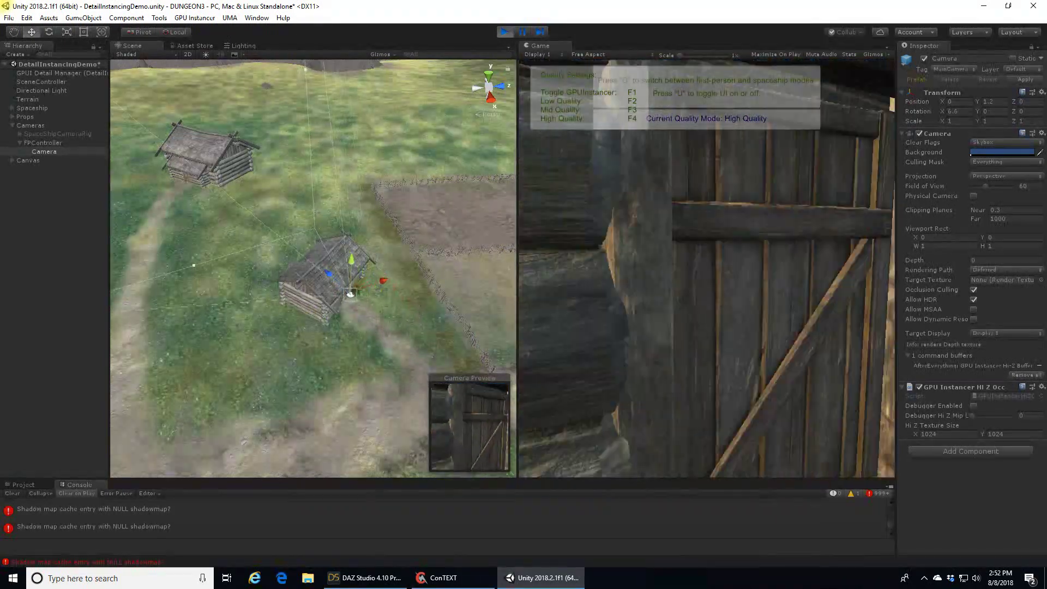
key(s)
key(w)
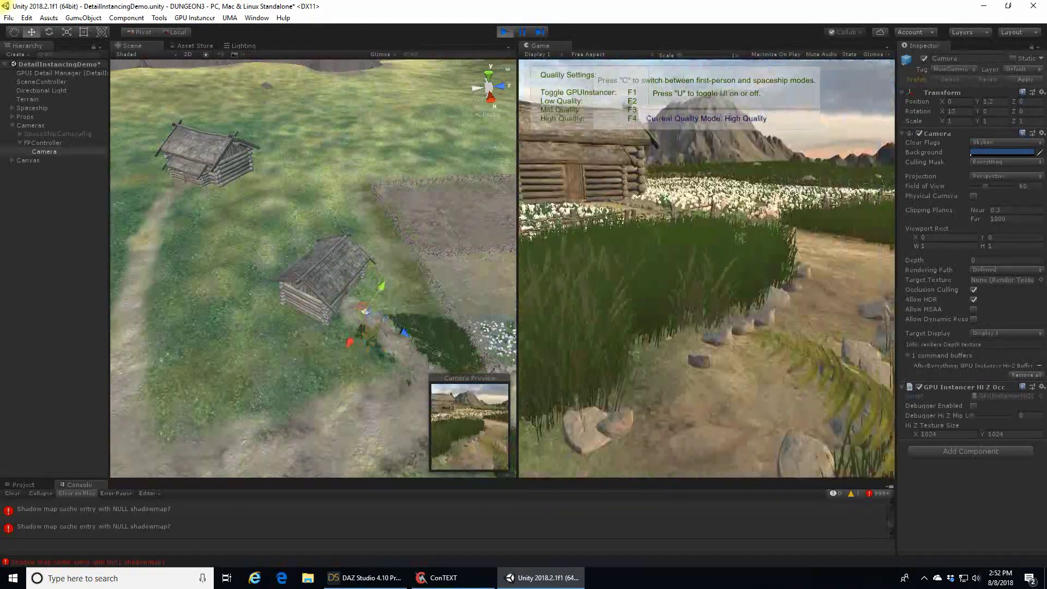
key(Escape)
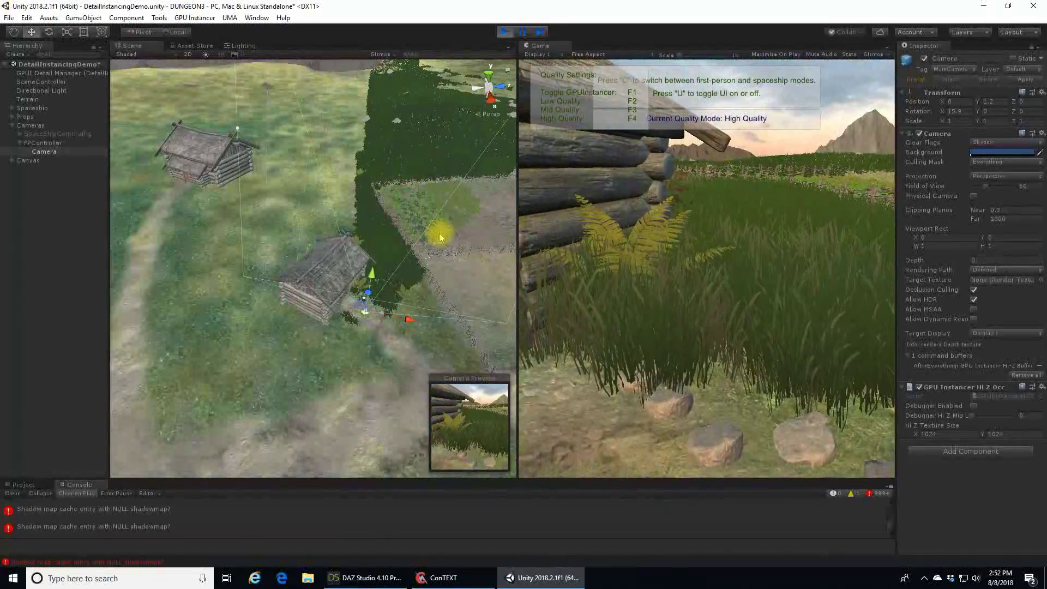
Re-enable the Hi Z occlusion debugger and walk around the grass and path facing the cabin, examining the culling in the depth view
click(974, 406)
key(w)
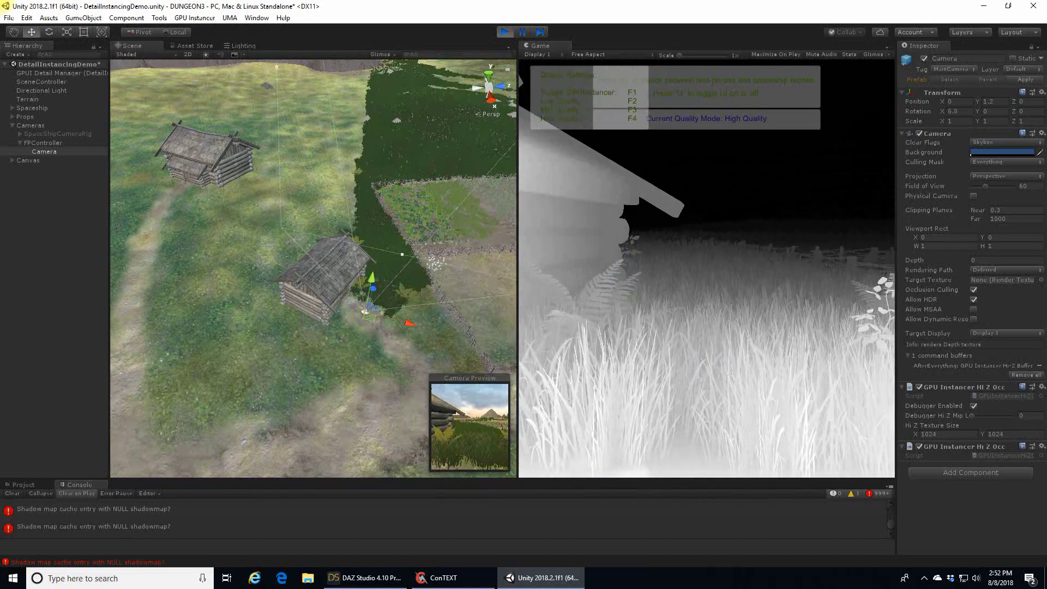
key(s)
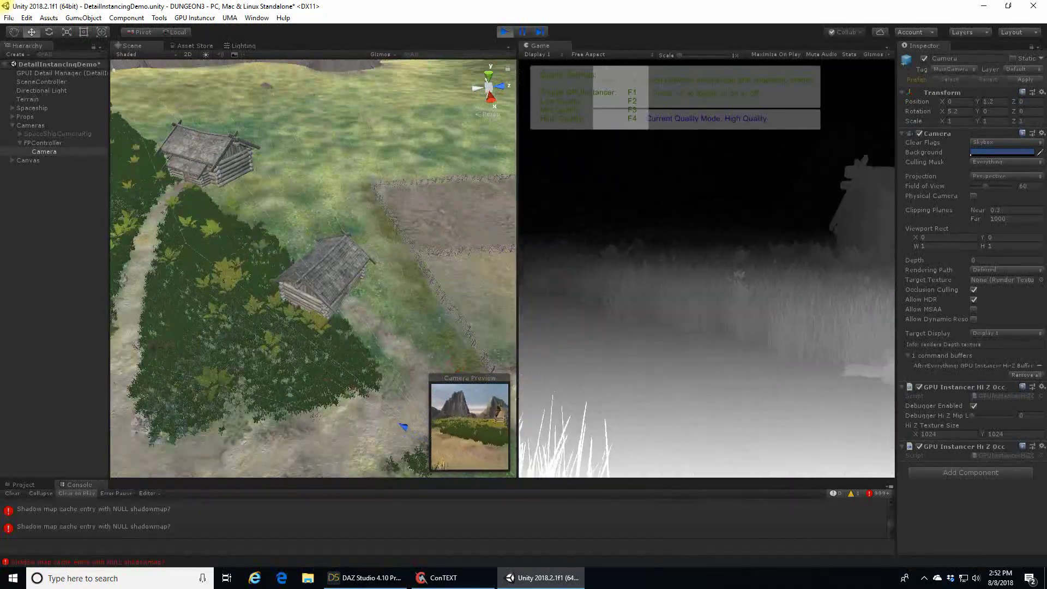
key(a)
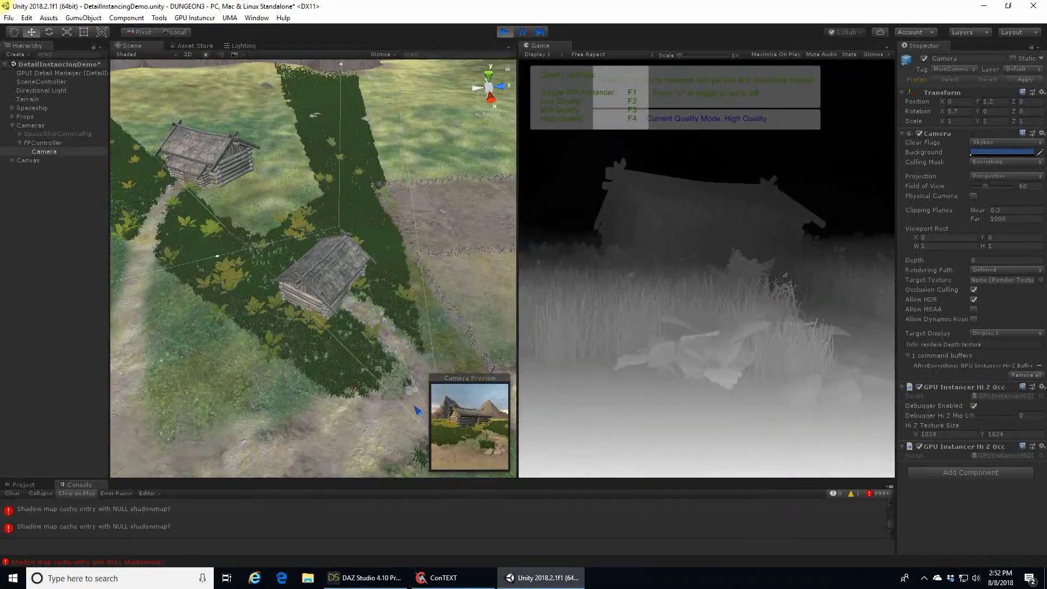
key(d)
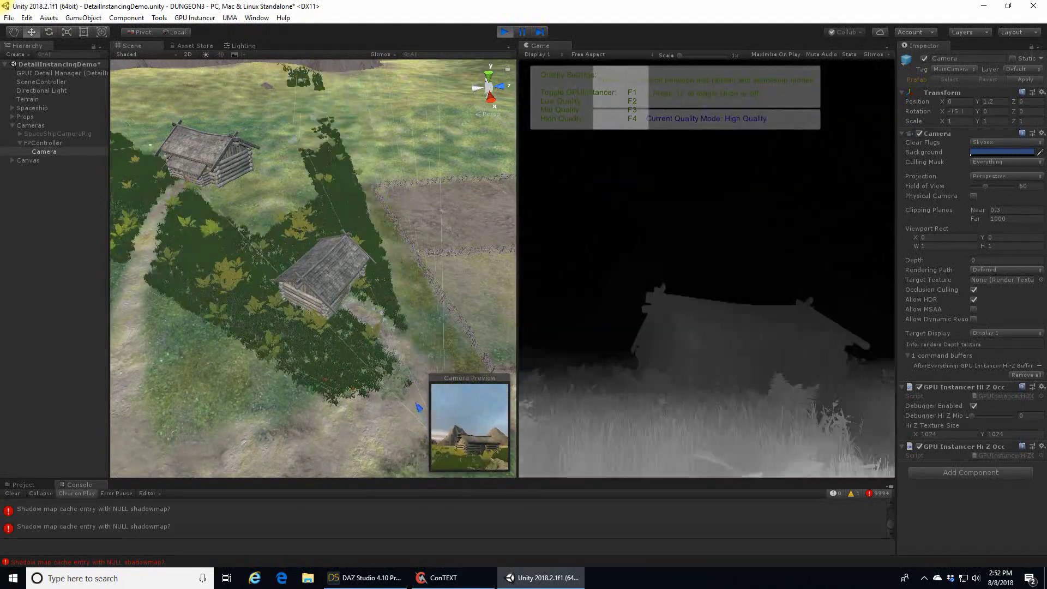
key(w)
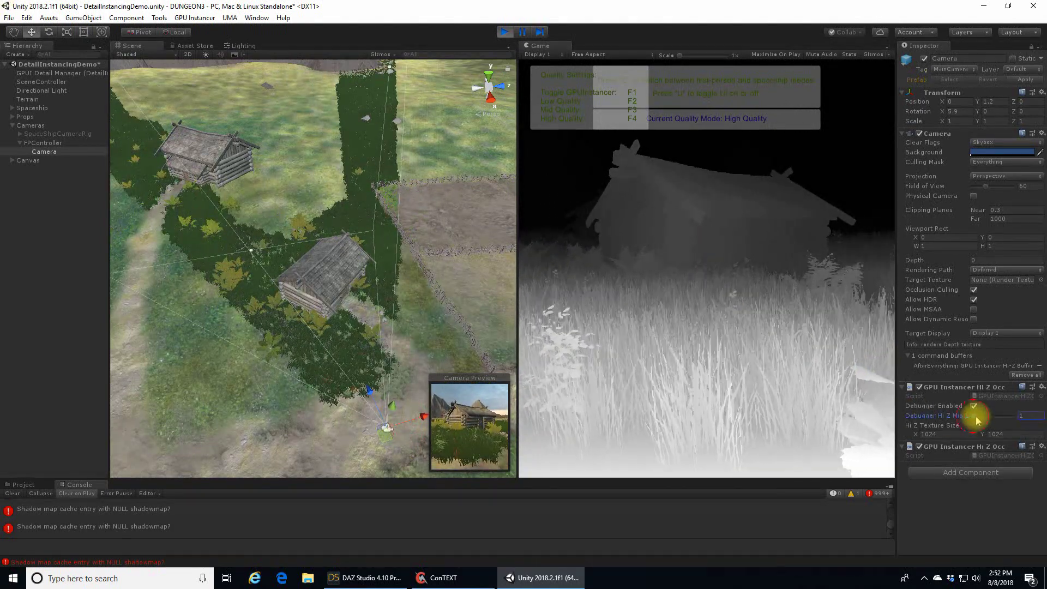
Raise the debugger's Hi Z mip level to 3 and on to 4 to view coarser depth maps of the cabin
drag(985, 417, 987, 420)
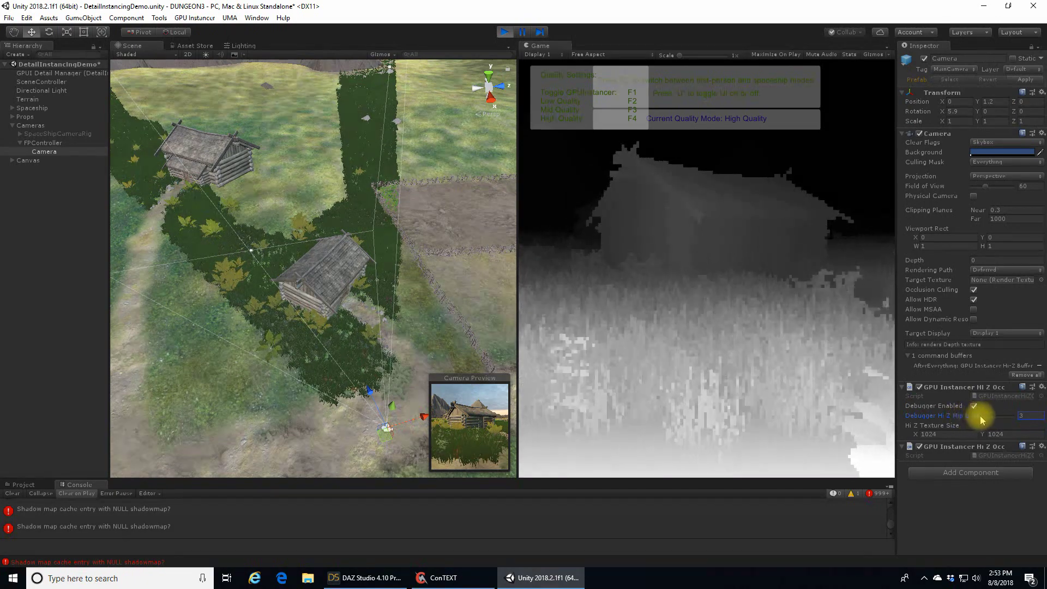
drag(991, 417, 986, 422)
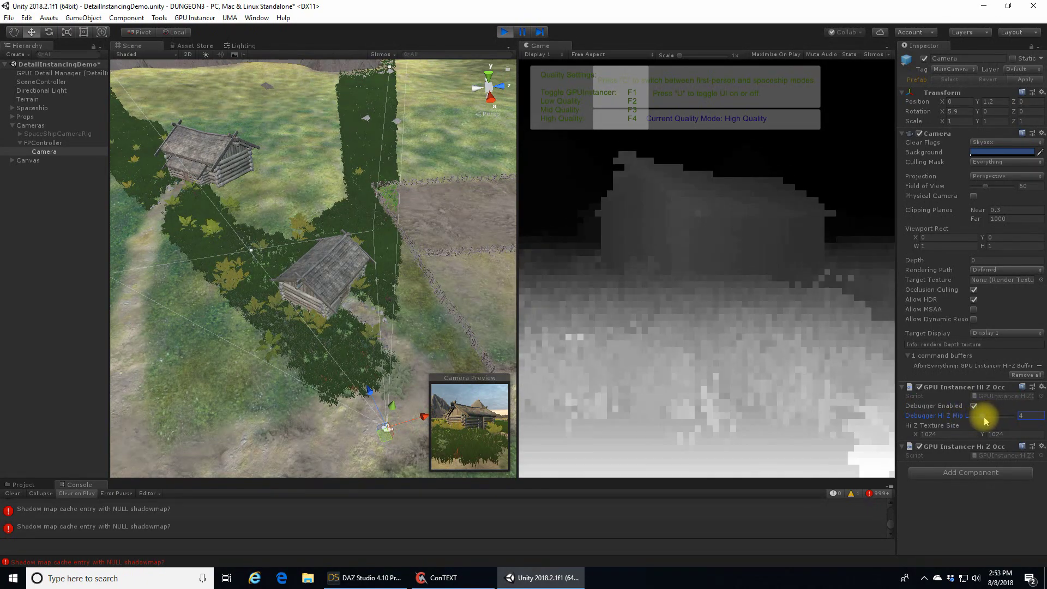